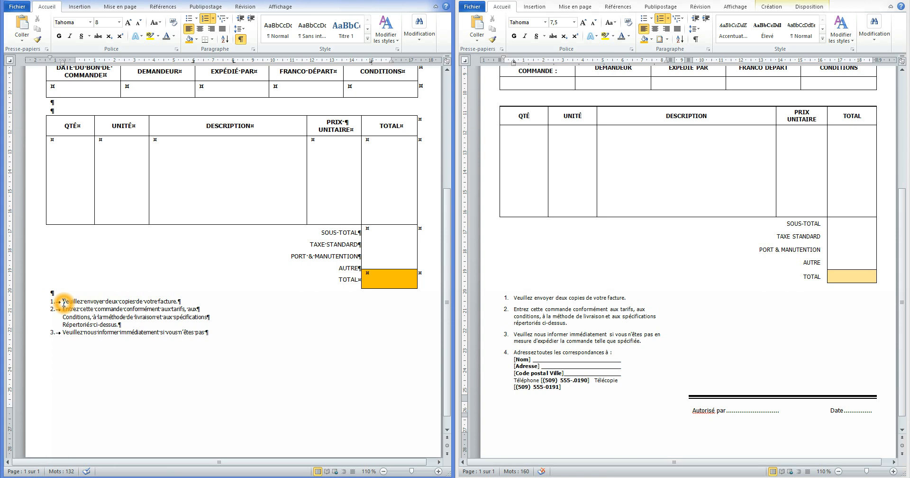
Continue list item 3 with an unnumbered line reading "Mesure d’expédier la commande telle que spécifiée."
left_click(178, 301)
left_click(209, 334)
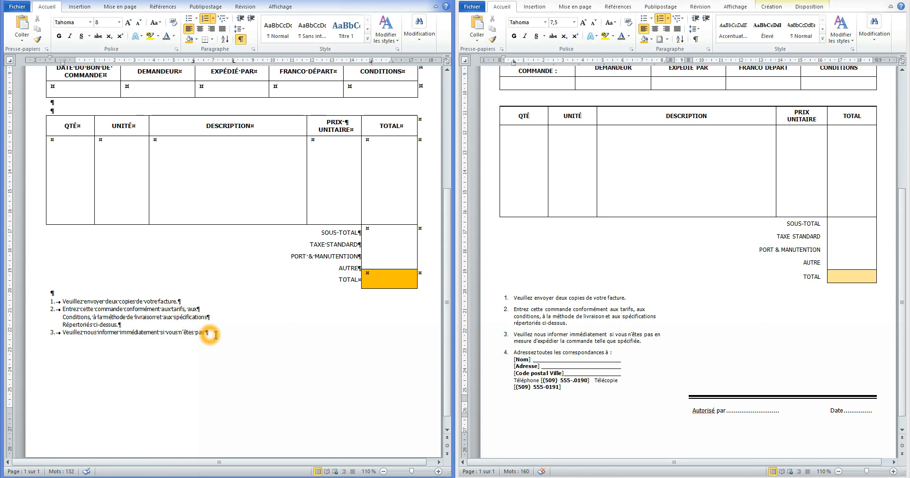
key("Return")
key("BackSpace")
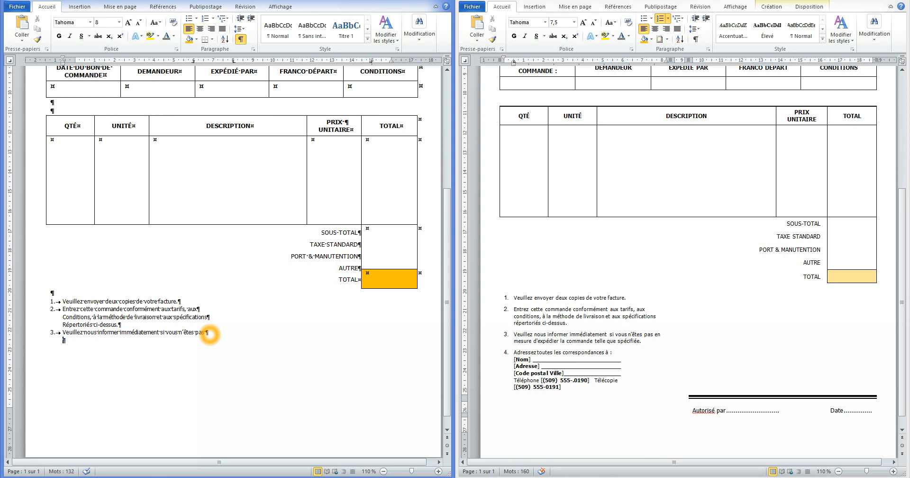
type("Mesure d’expéditio")
key("BackSpace")
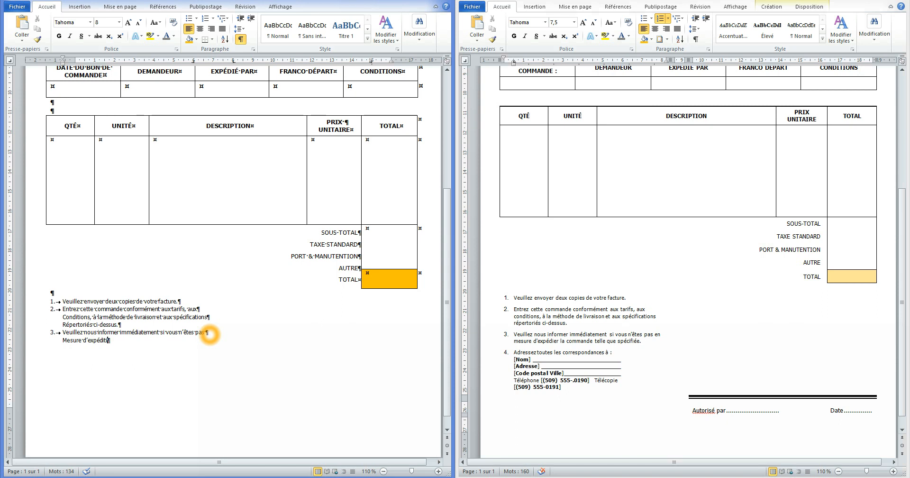
type("er")
right_click(112, 340)
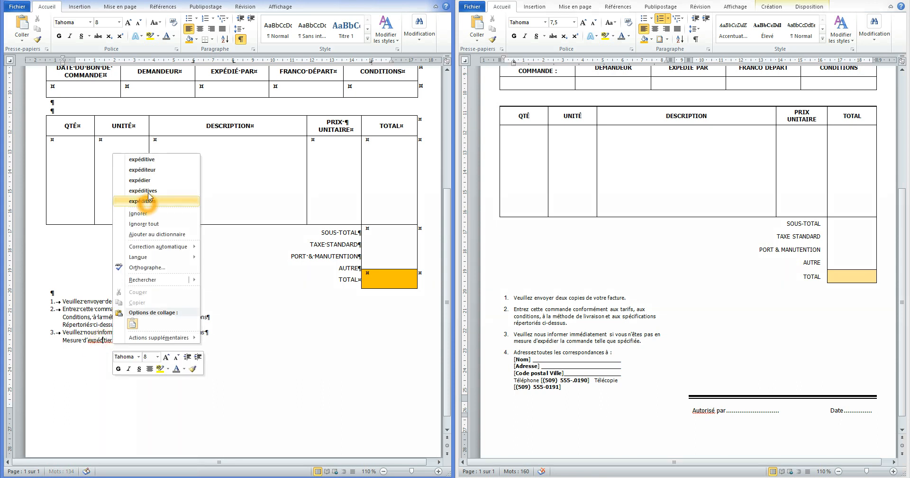
left_click(167, 180)
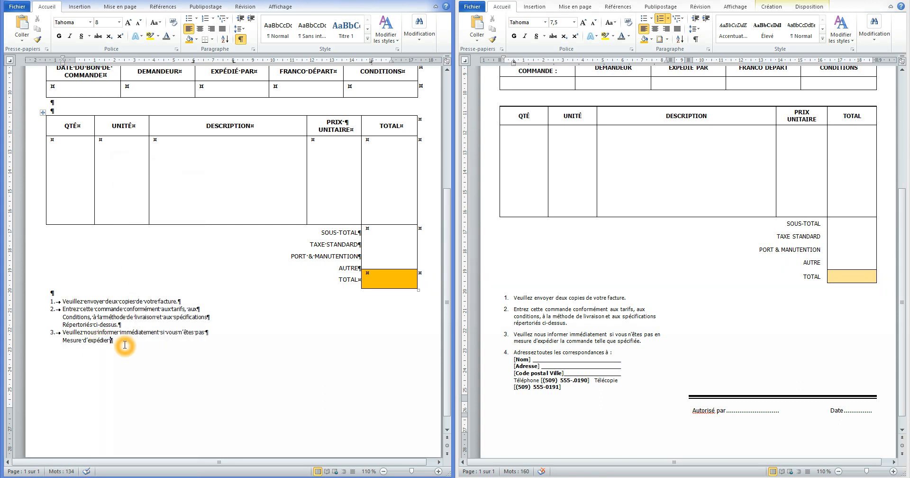
type("la commande telle que spécifiée.")
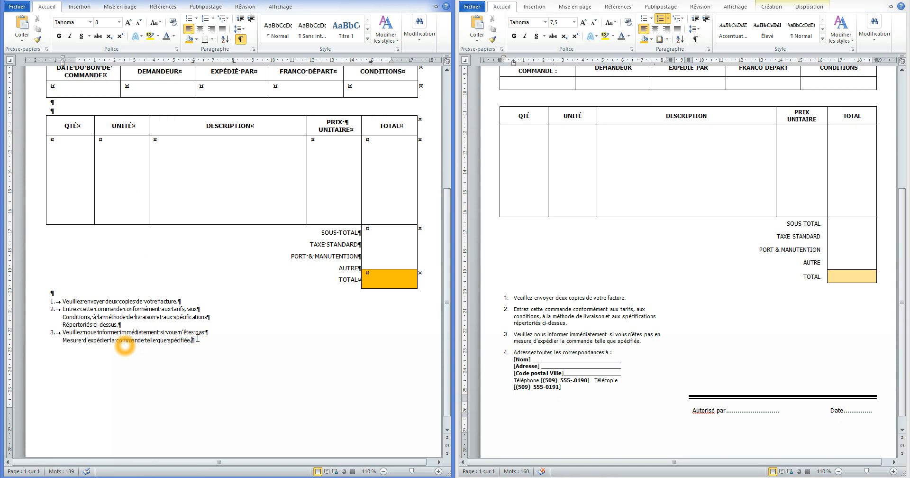
Add numbered item 4 to the list, aligned with the other numbers, reading "Adressez toutes les correspondance à :"
key("Return")
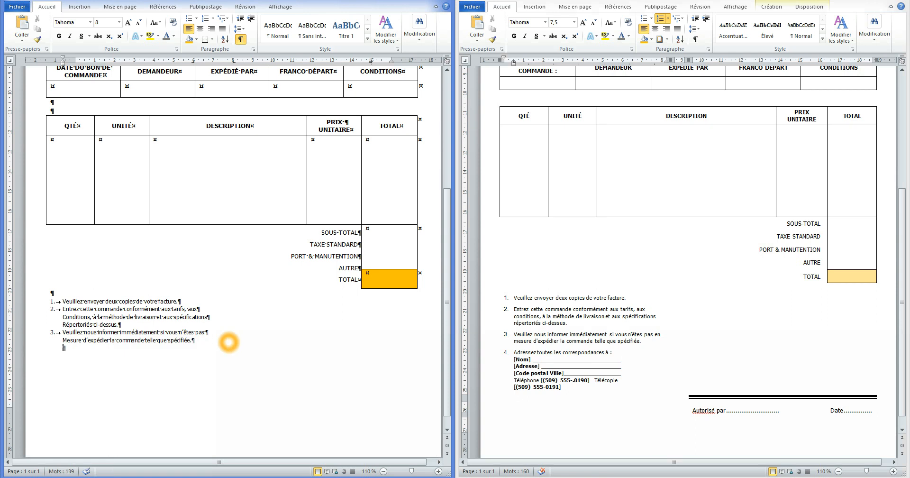
key("Tab")
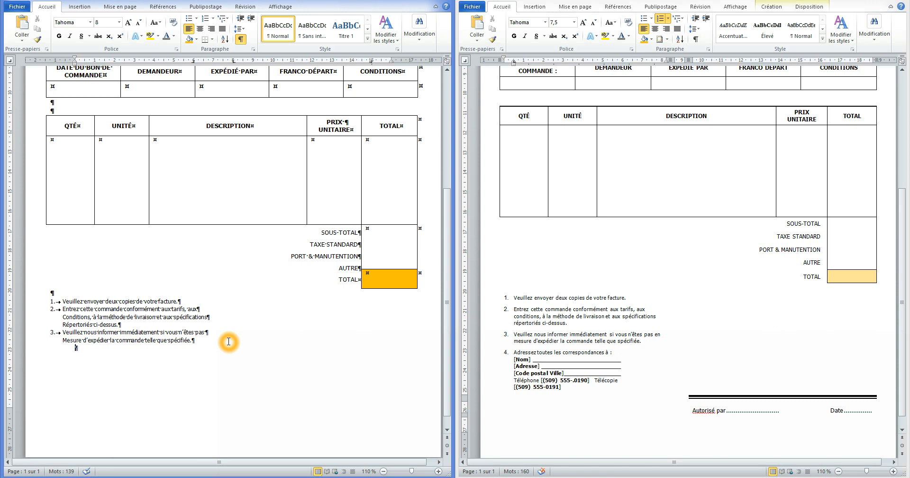
left_click(229, 341)
key("Delete")
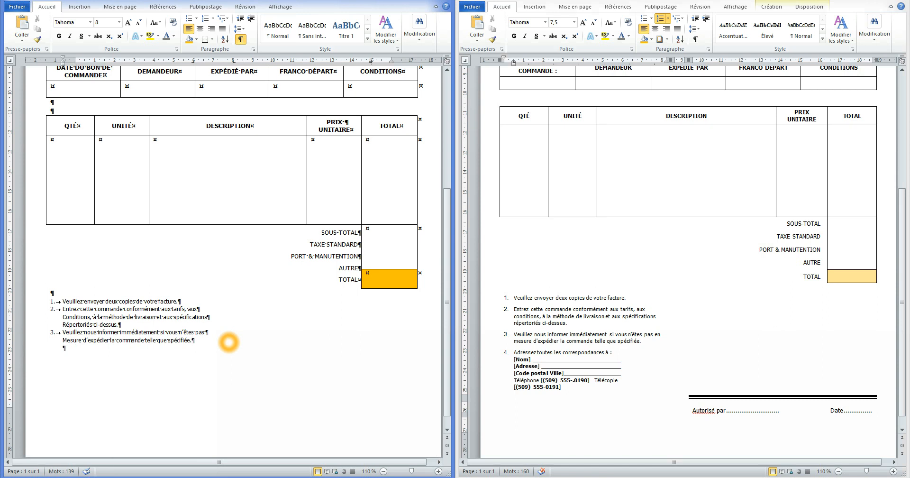
left_click_drag(62, 64, 52, 65)
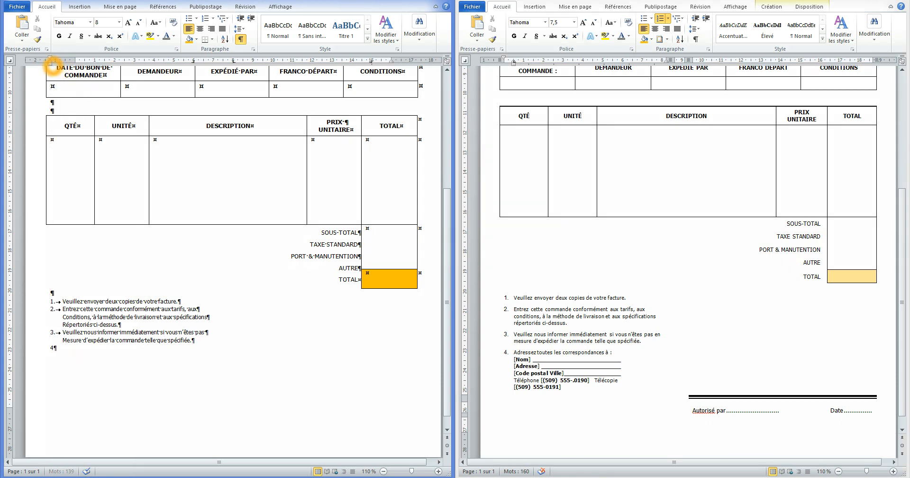
type(".")
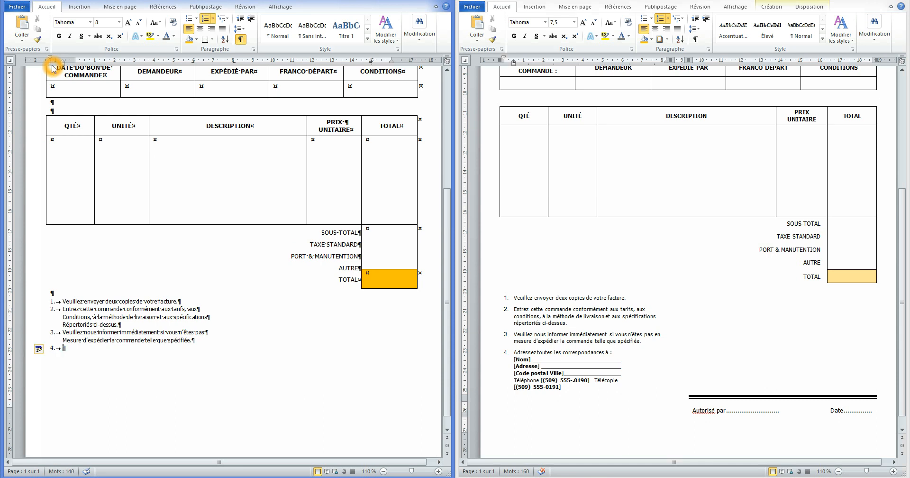
type(" Adressez toutes les correspondance")
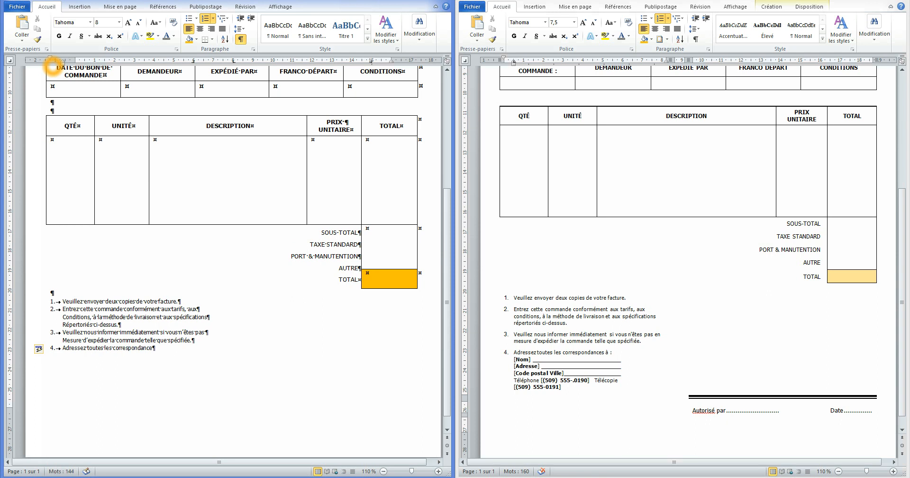
type(" à :")
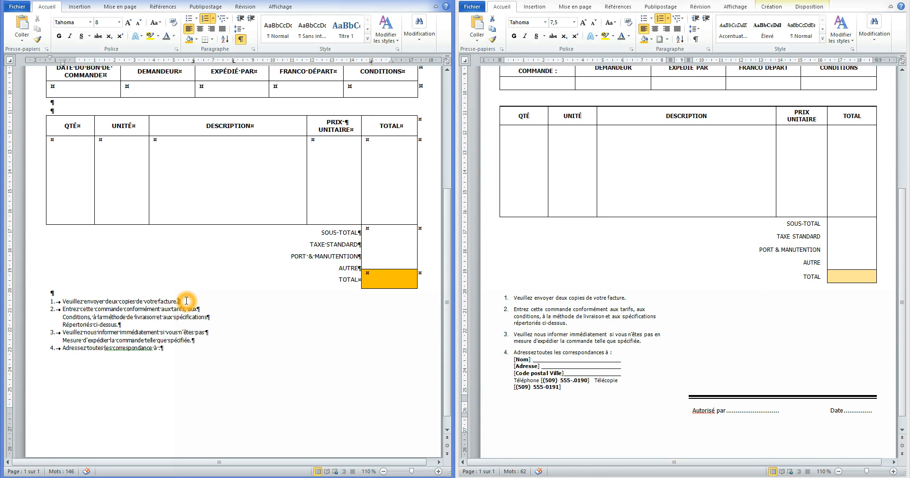
Insert an unnumbered blank line below list item 1
key("Return")
left_click(101, 315)
left_click(56, 310)
left_click(103, 316)
key("BackSpace")
left_click(207, 317)
key("Return")
key("BackSpace")
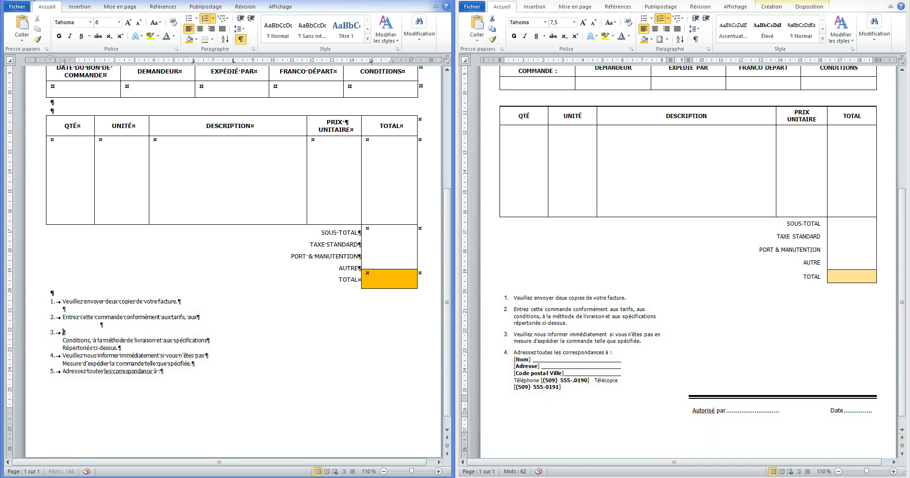
key("BackSpace")
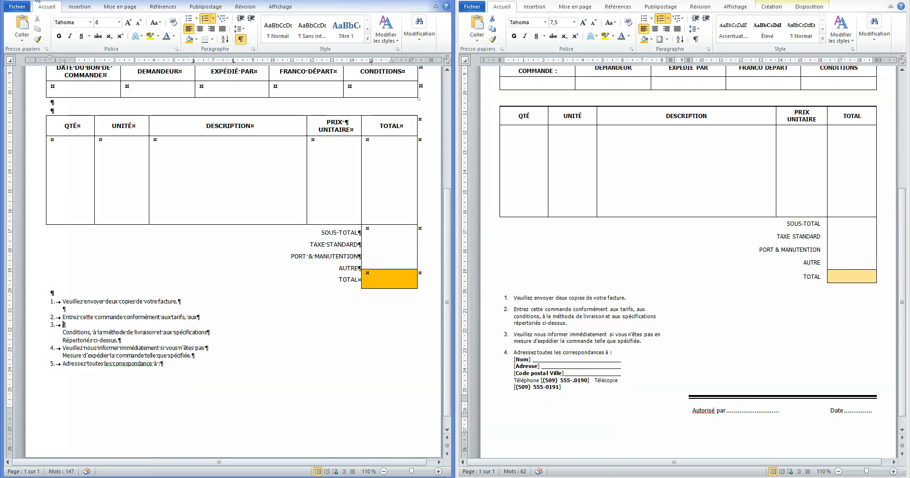
key("BackSpace")
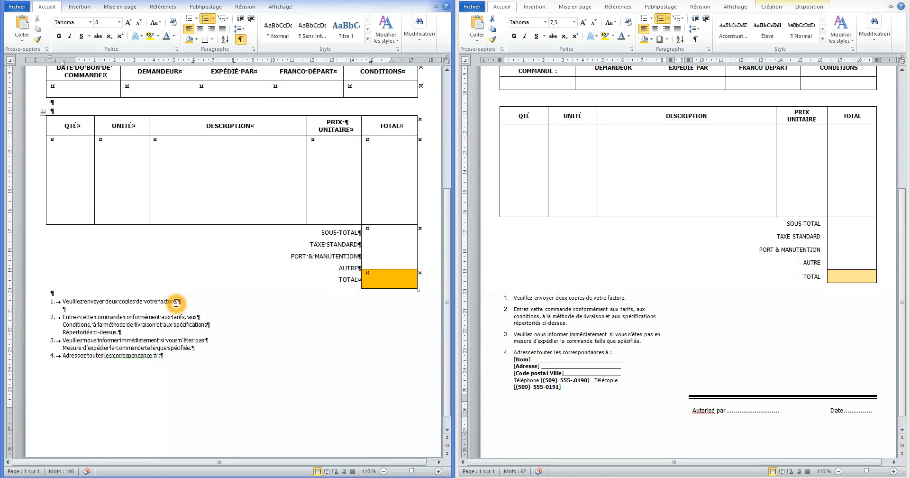
Insert unnumbered blank lines below list items 2 and 3
left_click(75, 309)
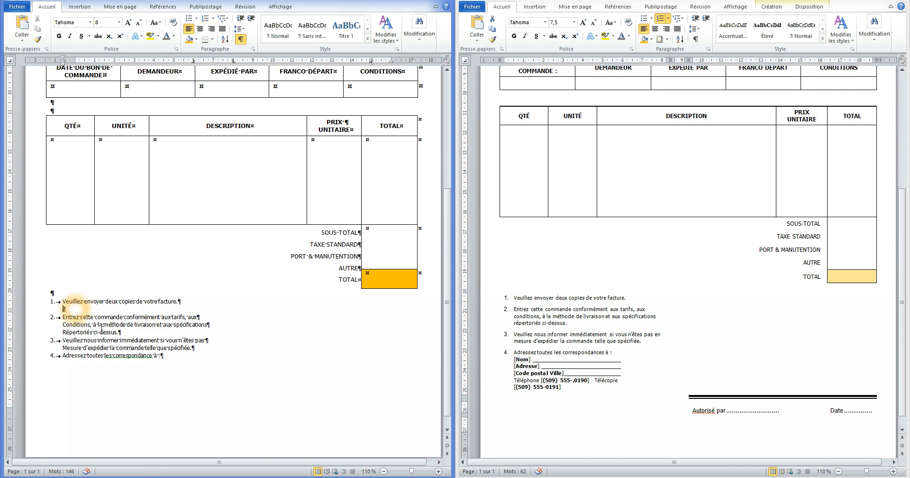
left_click(124, 333)
key("Return")
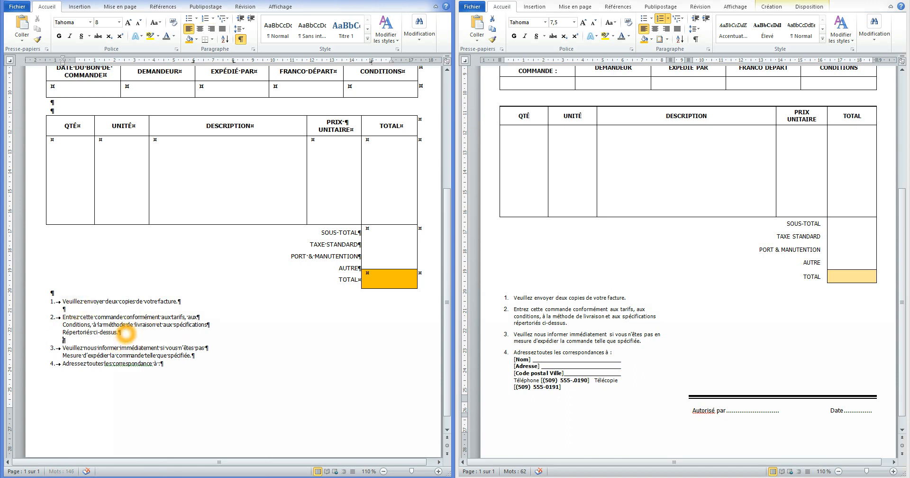
left_click(202, 357)
key("Return")
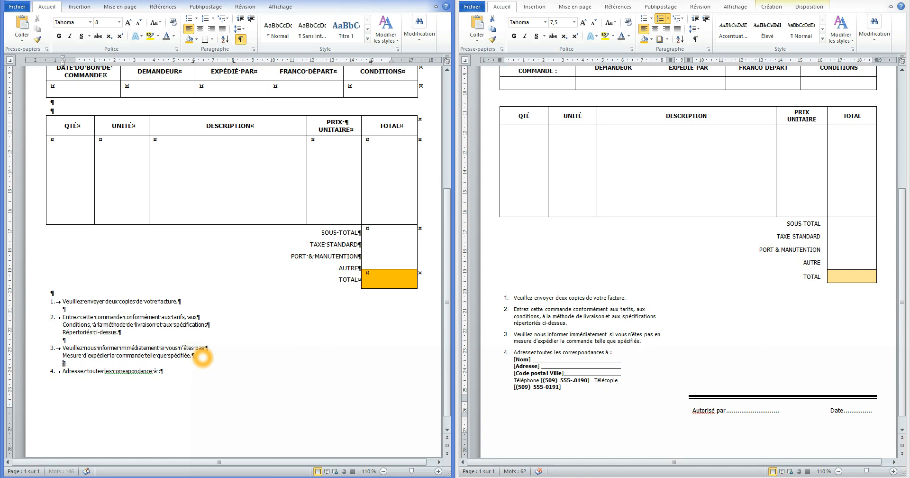
Hide the formatting marks in the purchase order document
left_click(241, 39)
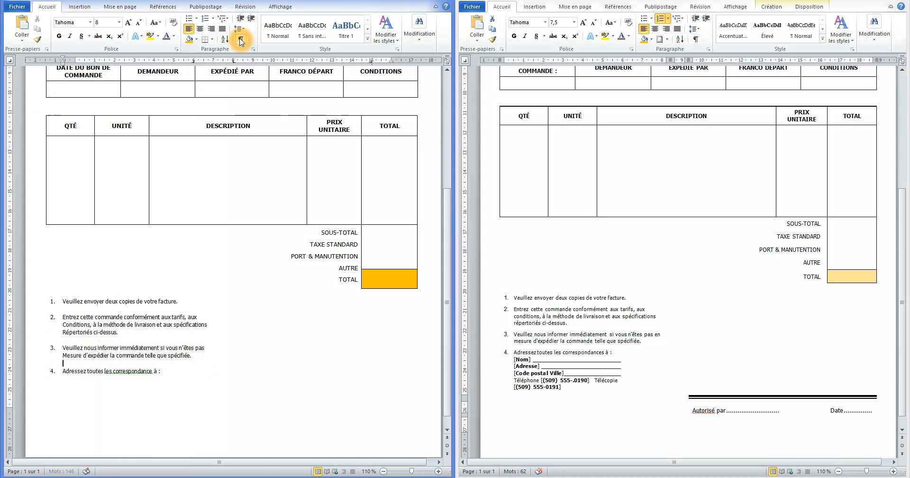
scroll(219, 331, "down", 1)
left_click(220, 332)
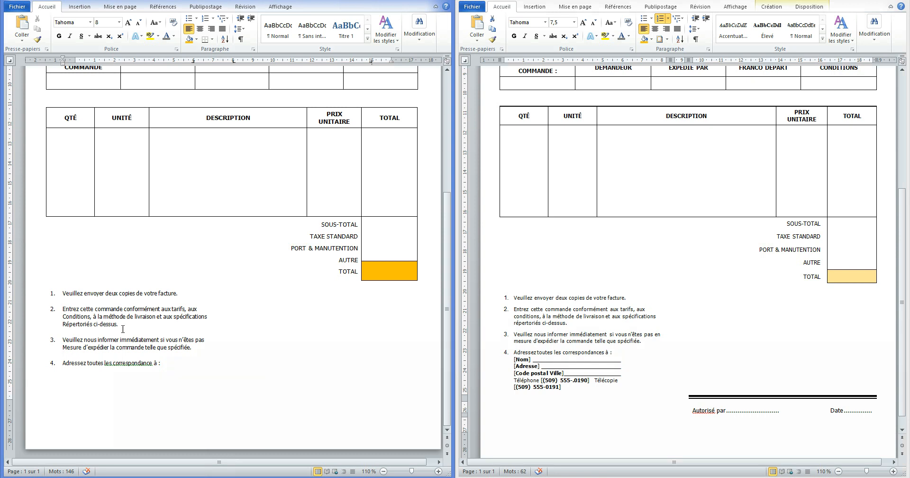
left_click(110, 339)
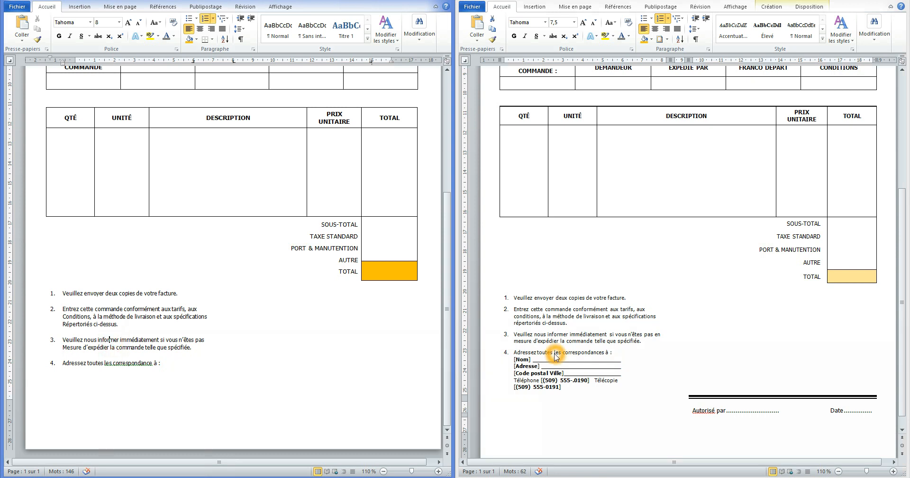
Correct the wording in item 4 to "les correspondances" and add a line reading "[Nom]" beneath it
right_click(144, 366)
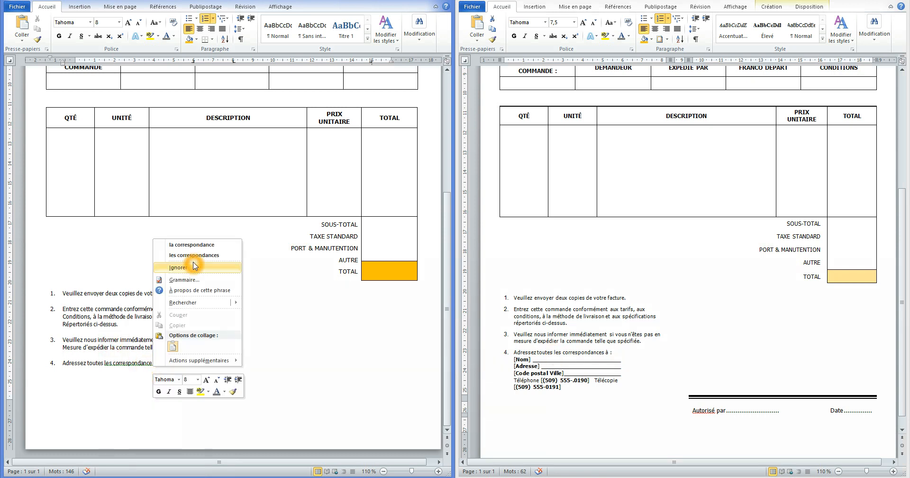
left_click(197, 245)
left_click(176, 356)
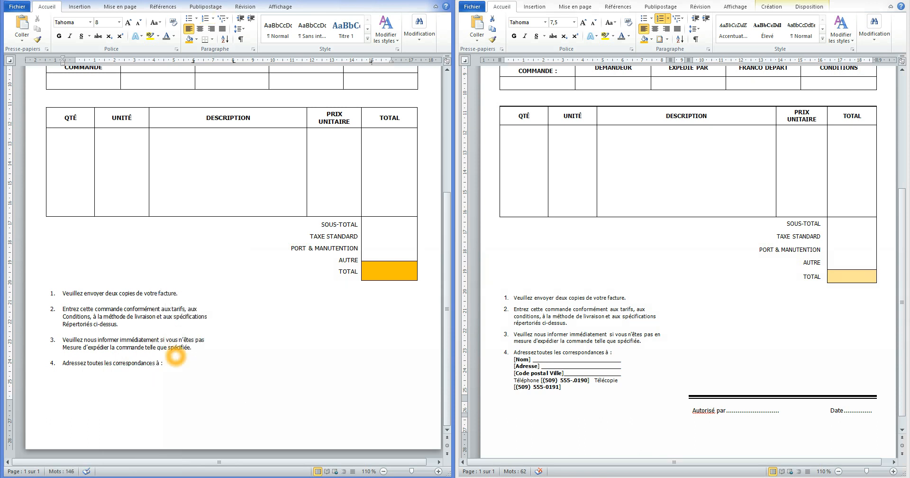
key("shift+Return")
type("[Nom]")
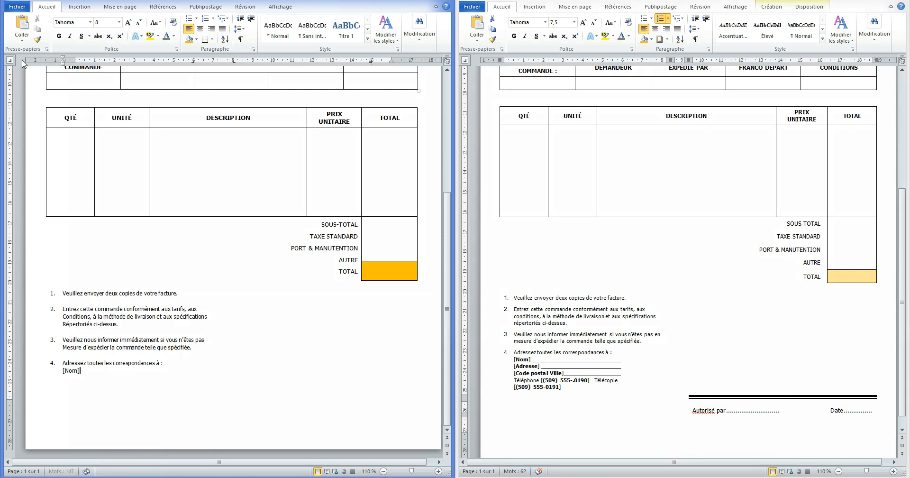
Clear all existing tab stops from the item 4 paragraph containing "[Nom]"
left_click(193, 63)
left_click(195, 63)
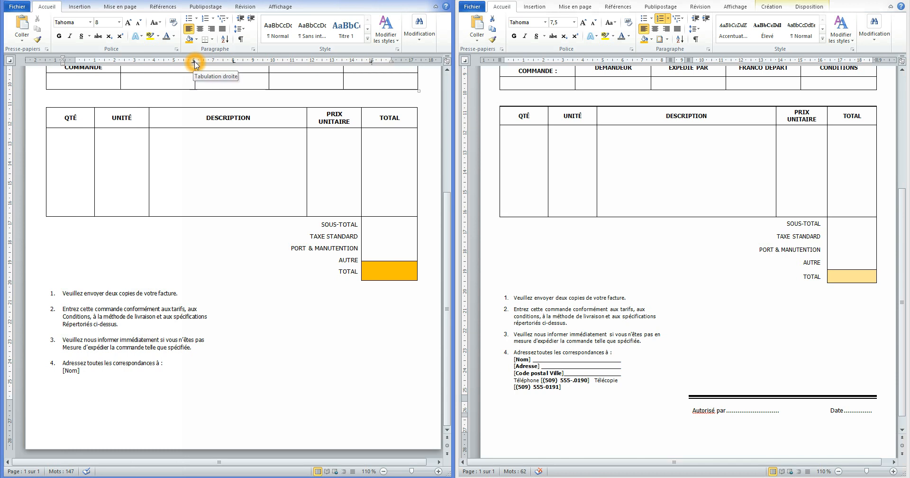
left_click(270, 283)
left_click(240, 301)
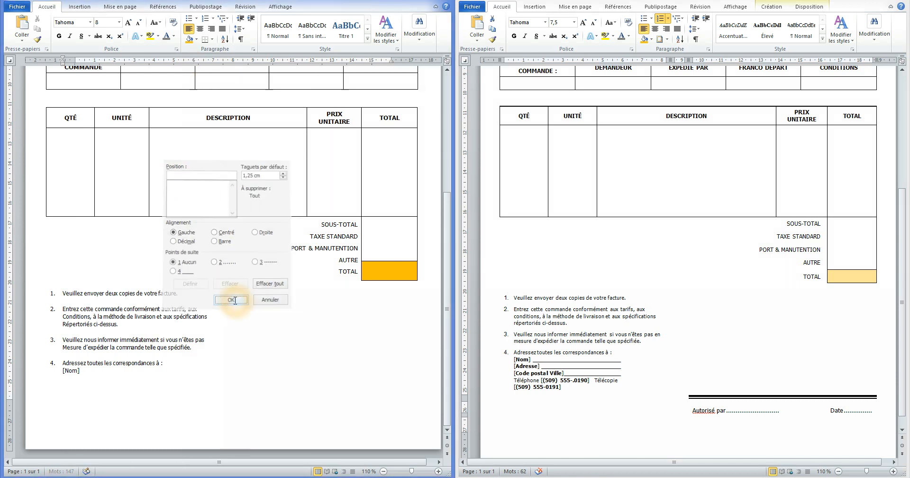
left_click(152, 345)
left_click(108, 371)
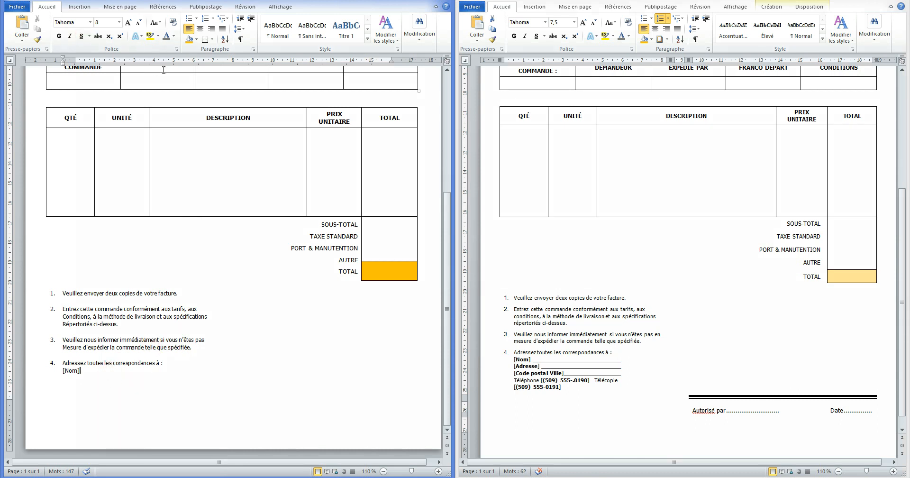
Set a right-aligned tab stop at 5 cm with underscore leader style 4 and insert a tab after "[Nom]"
left_click(180, 62)
left_click_drag(181, 62, 175, 65)
double_click(175, 65)
left_click(260, 232)
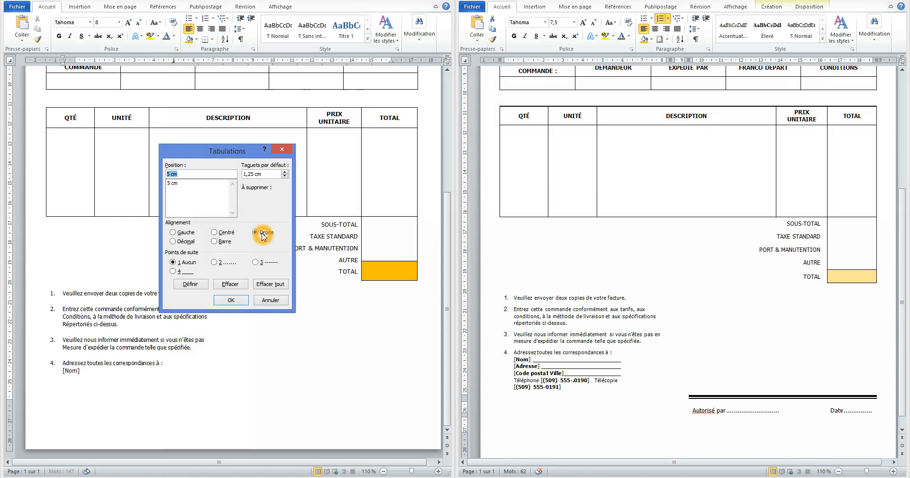
left_click(173, 271)
left_click(232, 300)
left_click(102, 381)
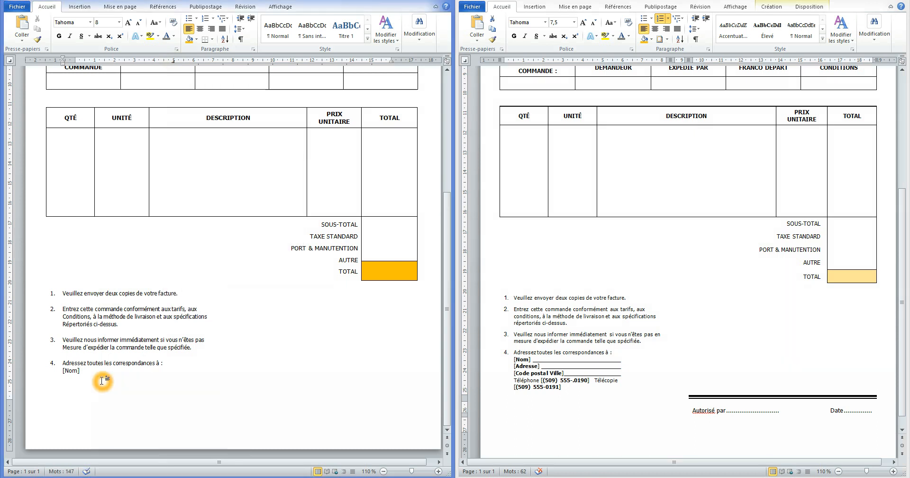
key("Tab")
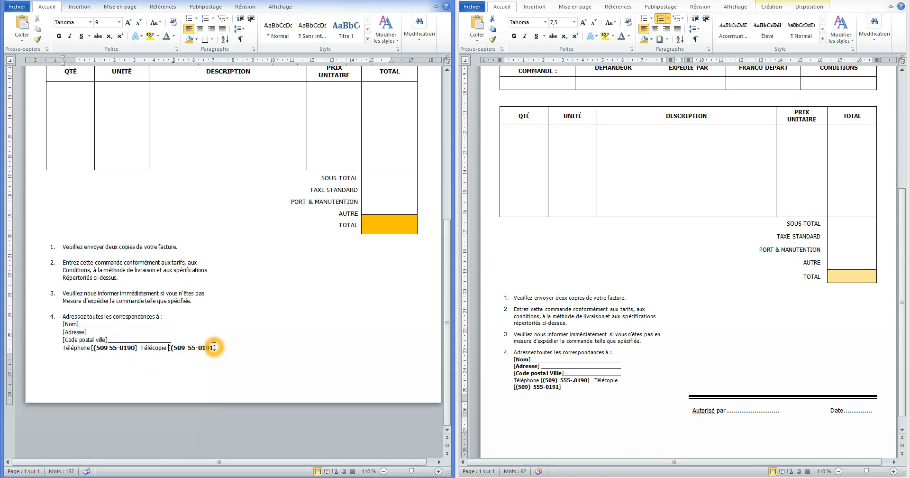
Set the font size of the whole numbered list, from item 1 through the telephone line, to 7
left_click_drag(214, 346, 66, 263)
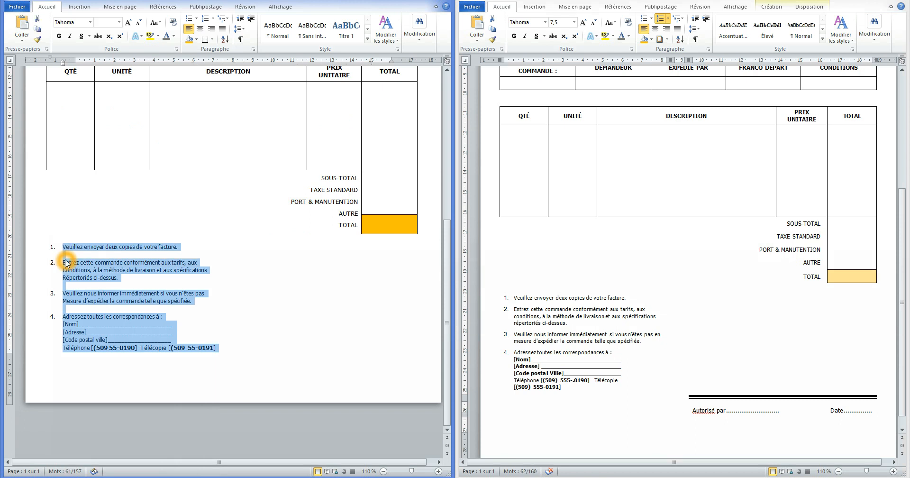
left_click(112, 22)
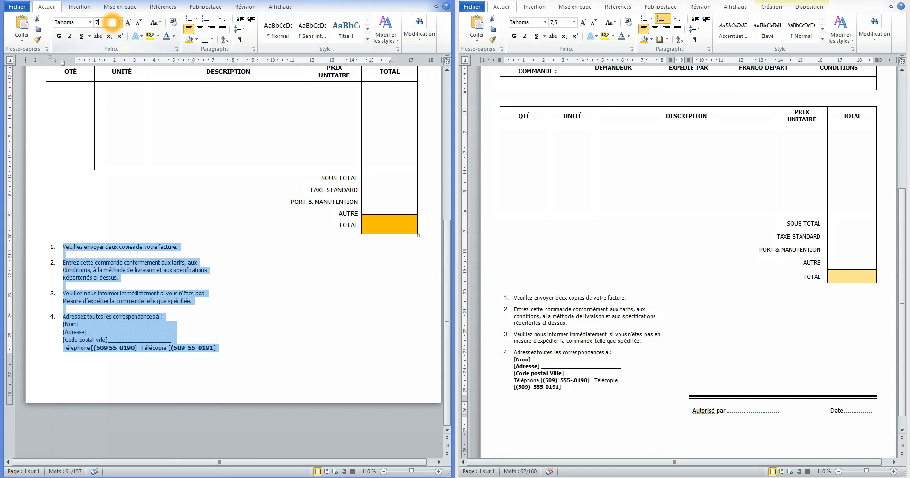
type("7")
key("Return")
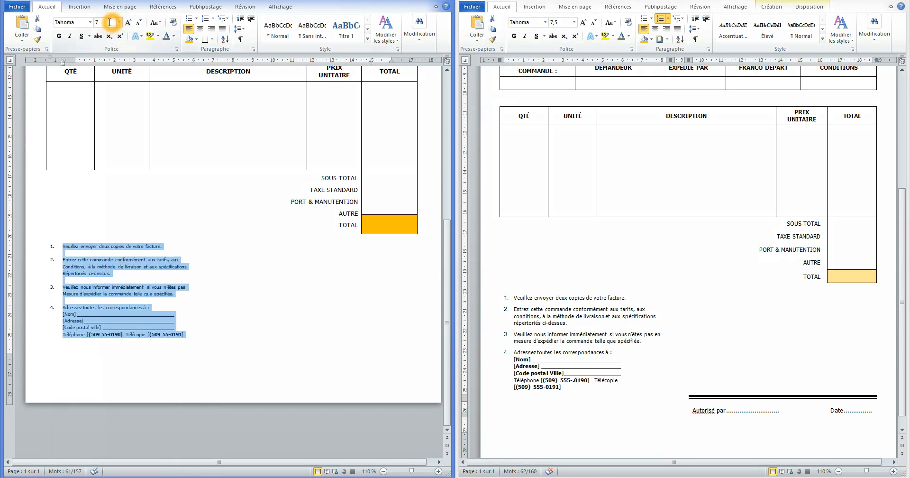
left_click(145, 335)
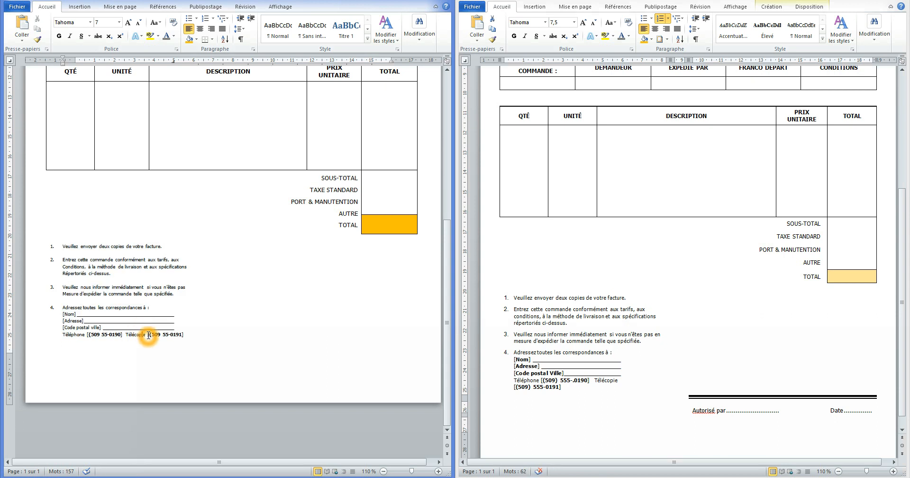
Move the bracketed fax number onto its own line beneath "Téléphone" and remove the space in front of it
left_click(147, 336)
left_click(165, 335)
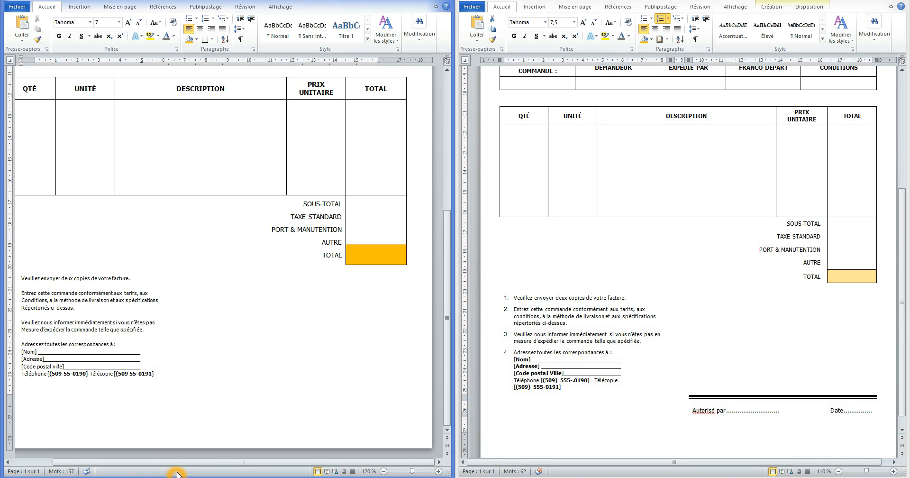
scroll(165, 399, "up", 1)
left_click(166, 398)
key("shift+Return")
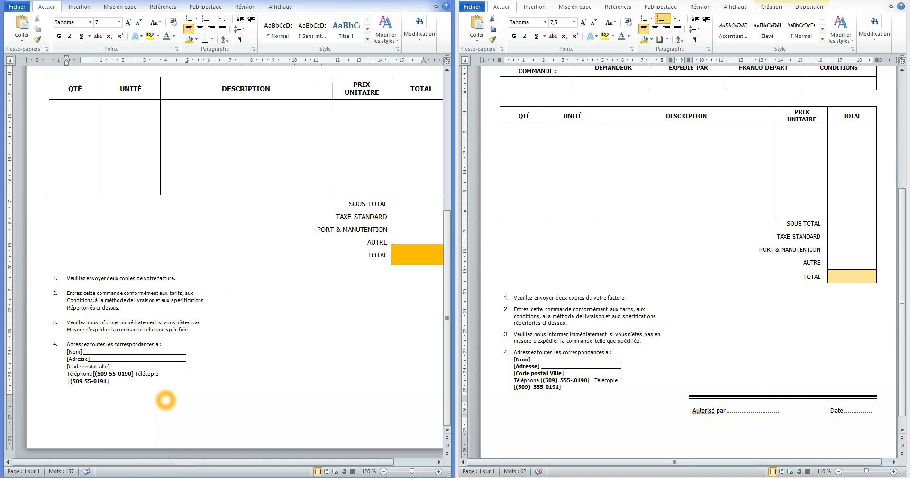
key("Delete")
left_click(125, 371)
left_click(80, 366)
left_click(74, 387)
scroll(602, 386, "down", 1)
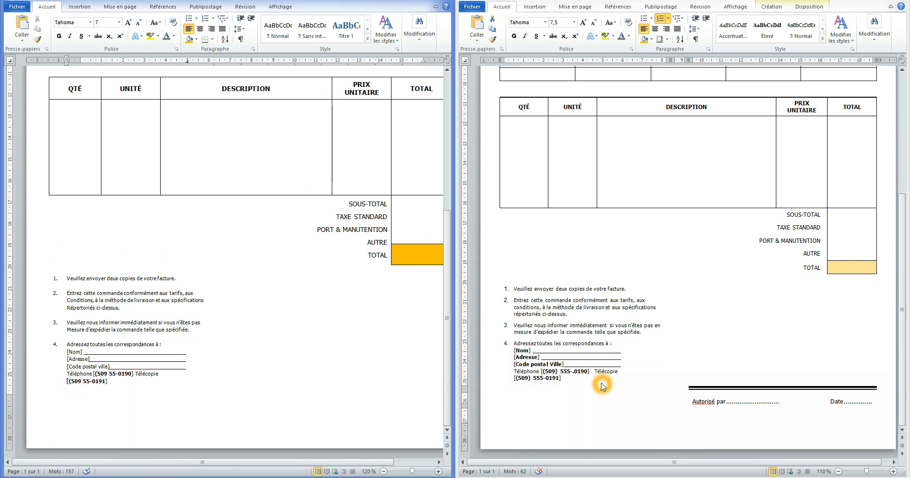
left_click(62, 395)
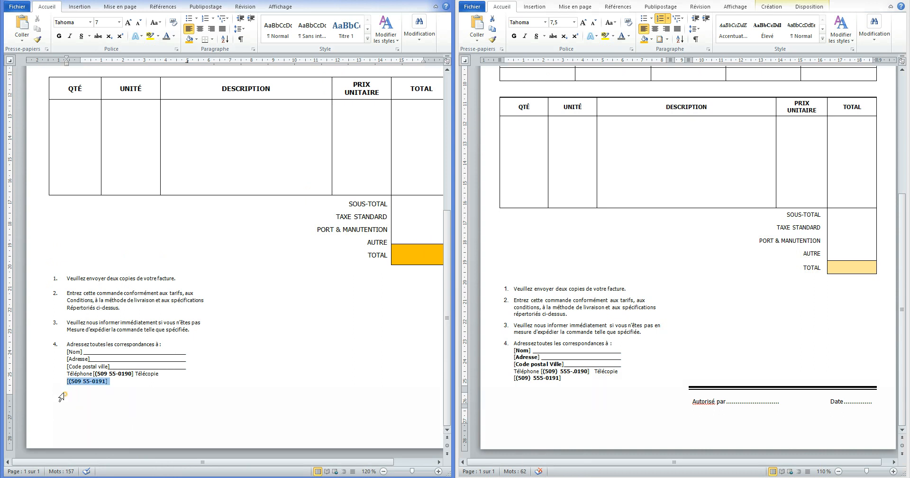
left_click(184, 383)
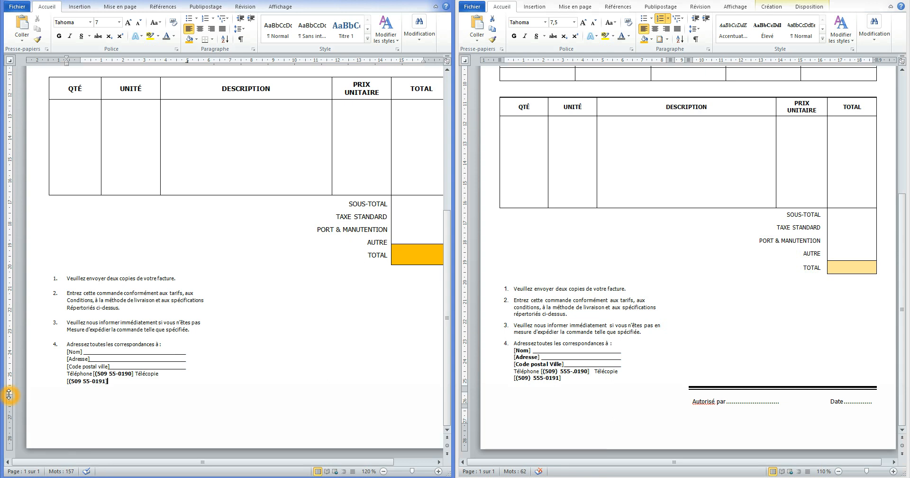
left_click_drag(9, 394, 10, 449)
left_click(138, 386)
left_click(131, 386)
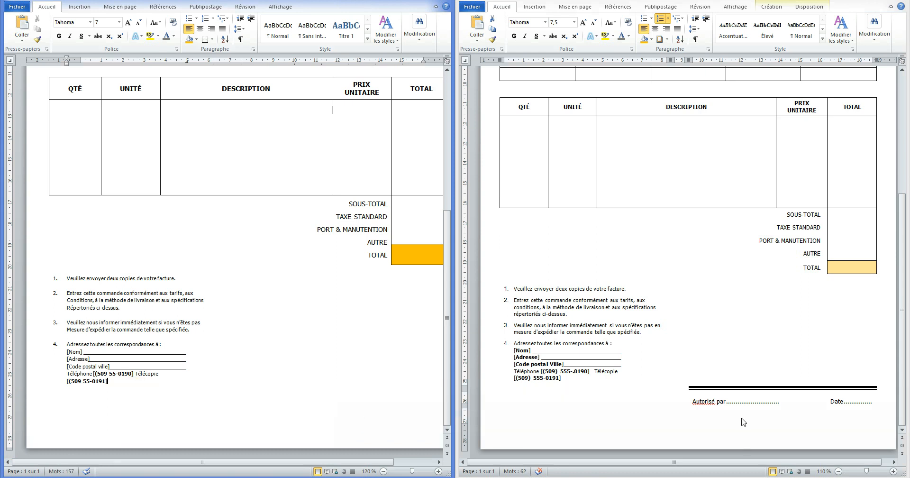
Compare the header, address blocks, tables and bottom signature area of the new purchase order with the reference document
scroll(253, 318, "up", 10)
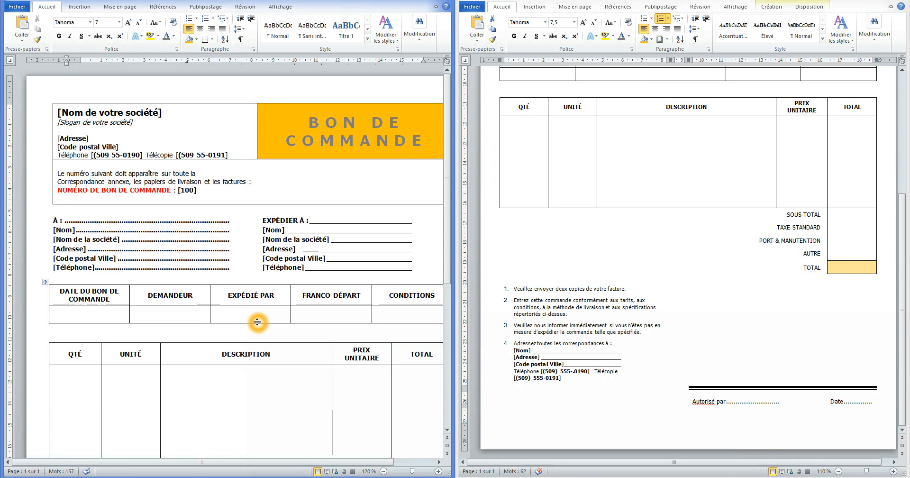
left_click(208, 303)
scroll(208, 308, "down", 3)
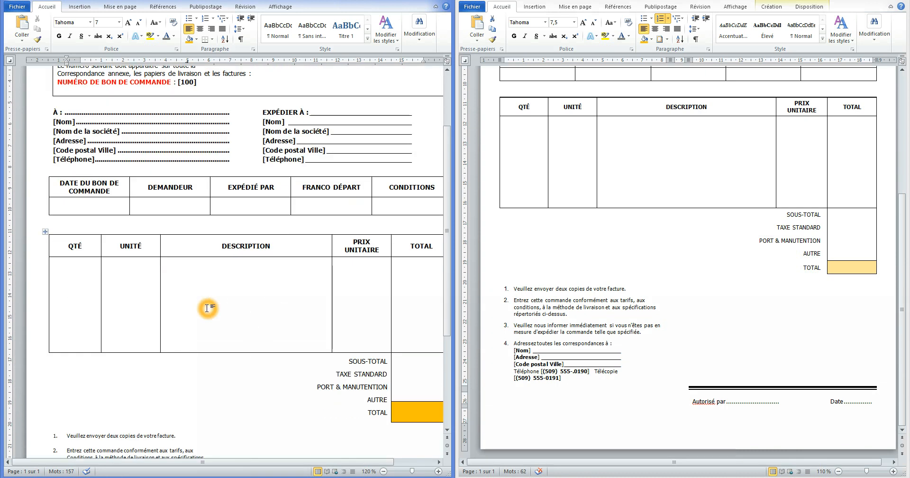
scroll(207, 308, "up", 3)
scroll(161, 271, "down", 4)
scroll(159, 271, "up", 4)
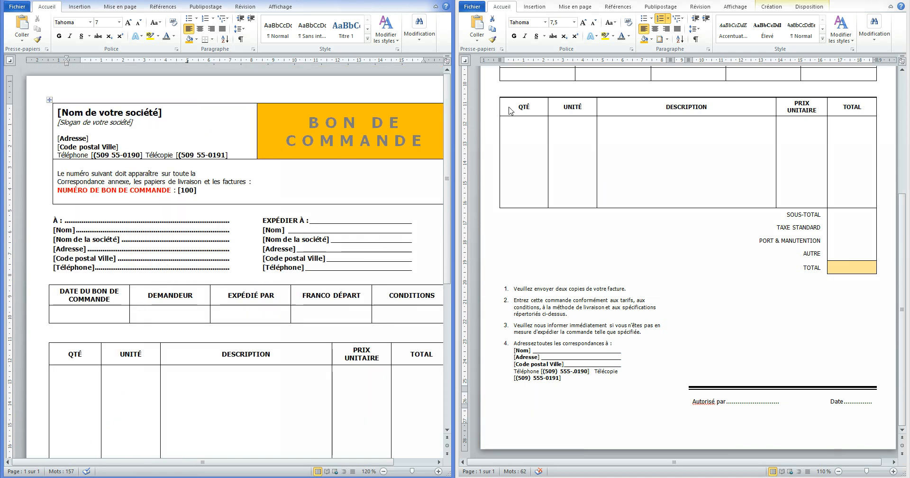
scroll(499, 142, "up", 3)
left_click(575, 163)
left_click(192, 155)
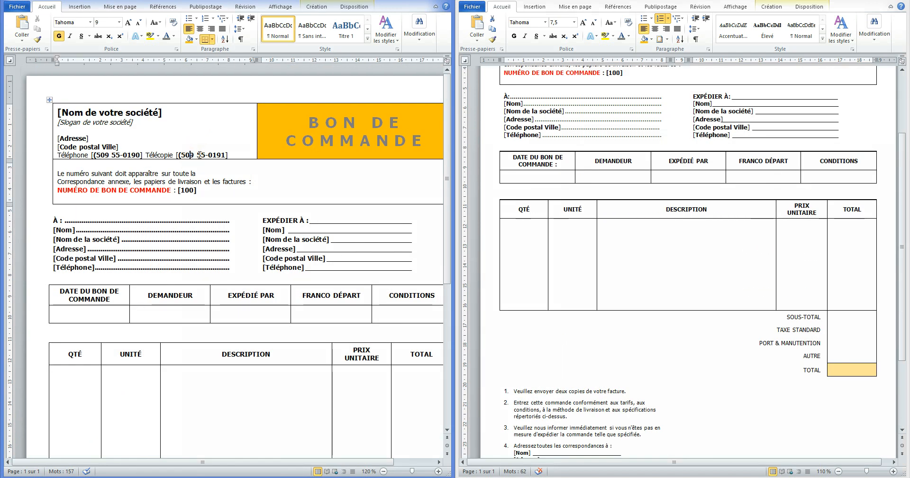
left_click(585, 113)
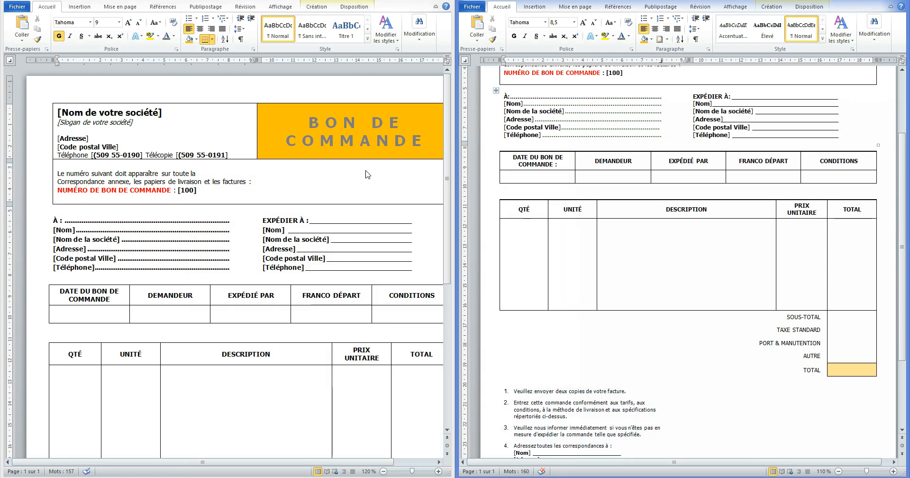
left_click(175, 188)
left_click(75, 113)
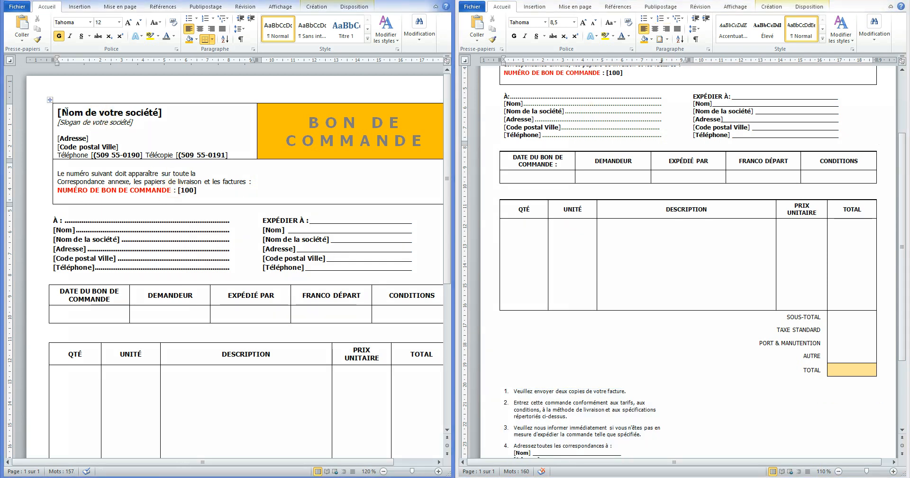
scroll(136, 211, "down", 6)
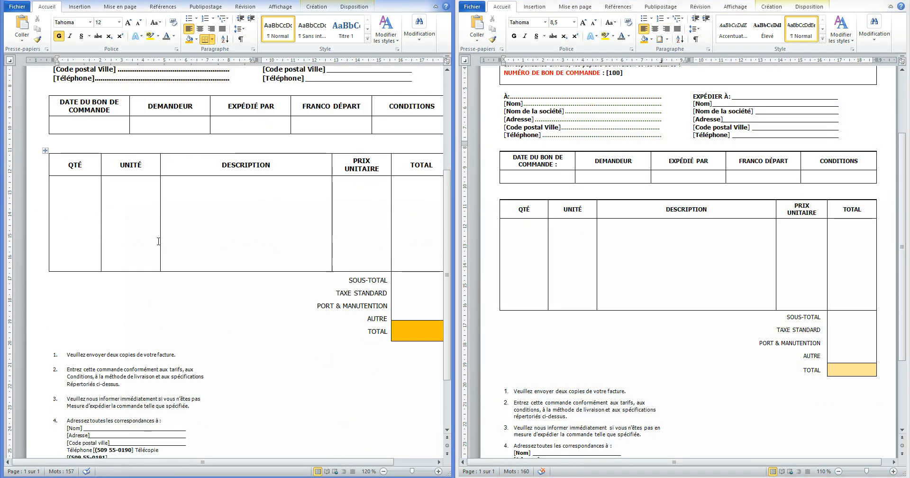
left_click(228, 300)
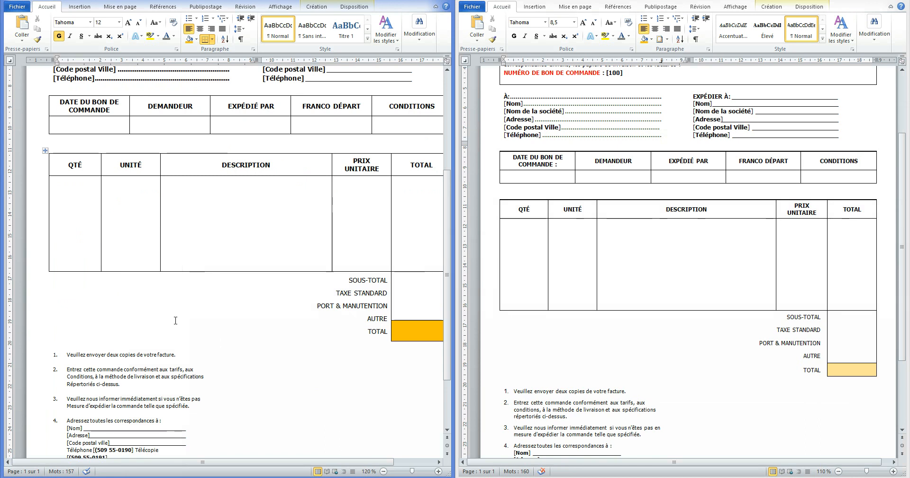
left_click(169, 342)
scroll(168, 341, "down", 3)
left_click(117, 386)
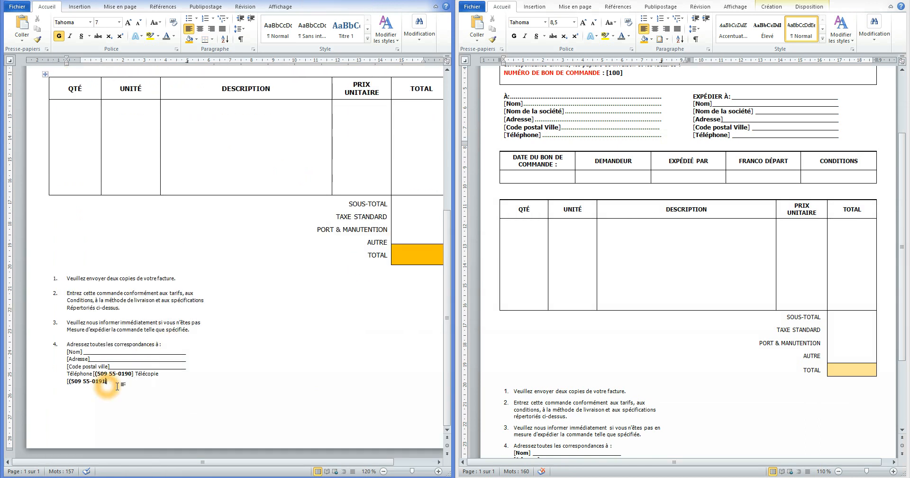
scroll(542, 319, "down", 4)
left_click(548, 318)
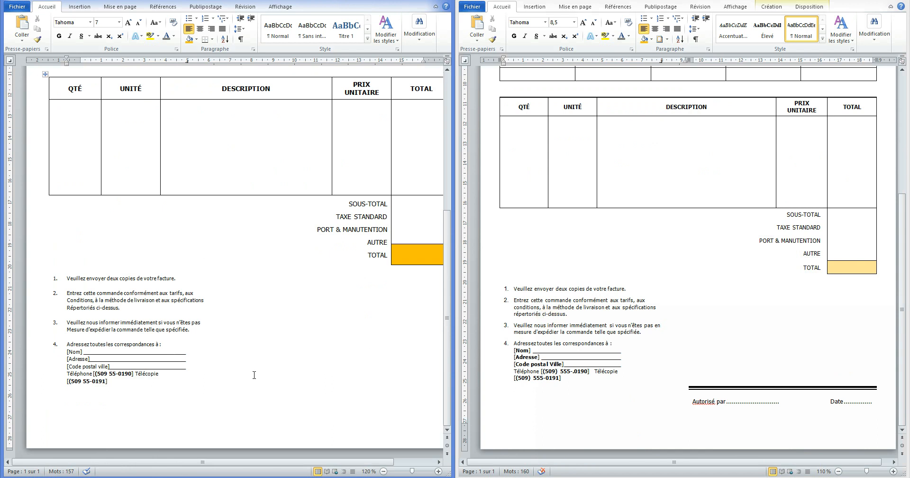
Start a new empty paragraph beneath the fax number line
left_click(170, 386)
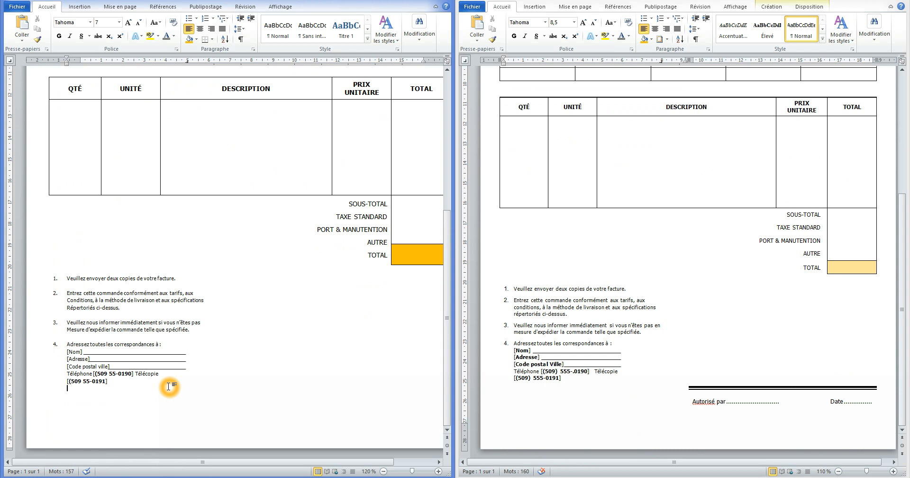
left_click(149, 389)
left_click(336, 388)
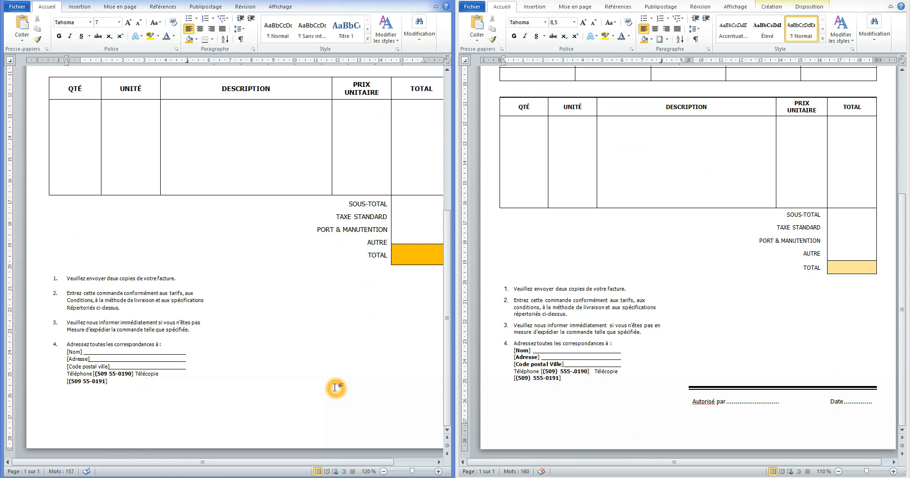
left_click(254, 392)
Apply a 3 pt thick double-line border to only the top edge of the empty paragraph below the fax number
left_click(208, 40)
left_click(208, 40)
left_click(212, 40)
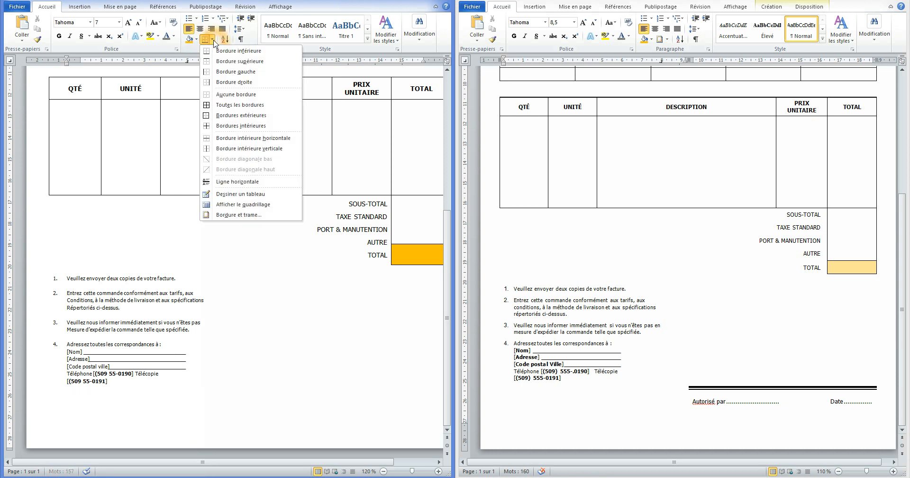
left_click(232, 214)
left_click(528, 216)
left_click(528, 216)
left_click(518, 214)
left_click(586, 208)
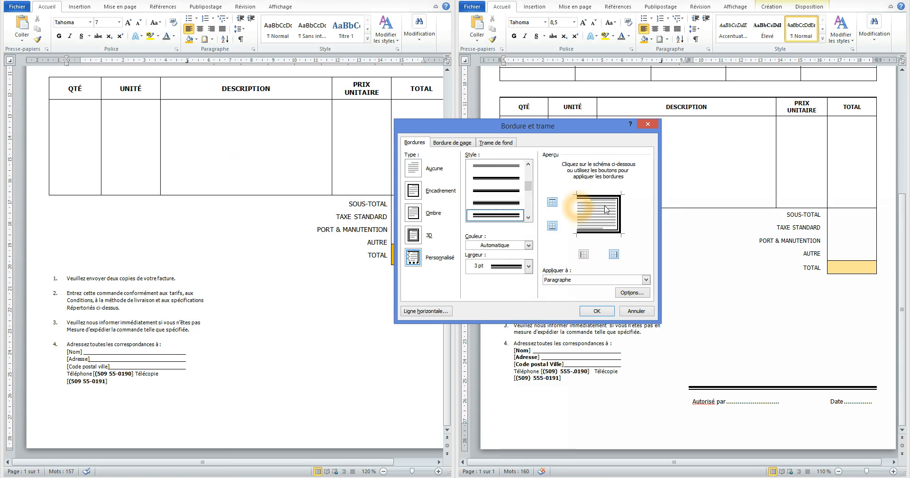
left_click(621, 216)
left_click(600, 231)
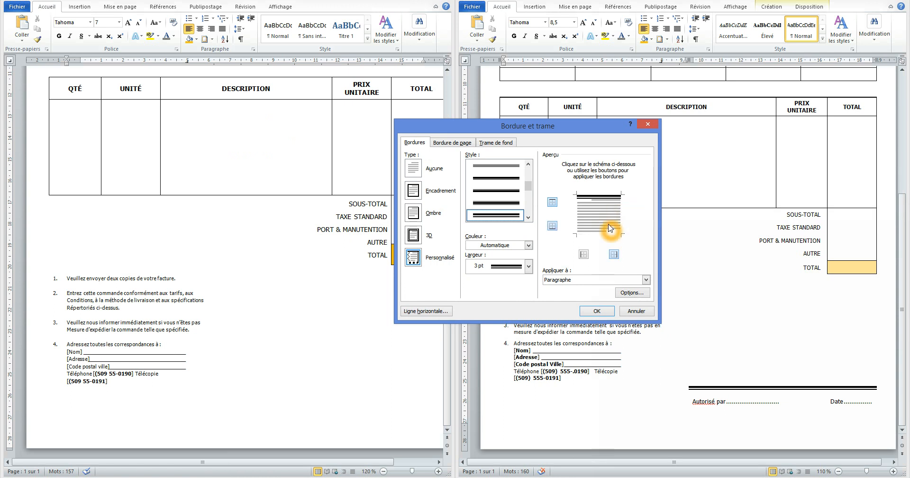
left_click(599, 310)
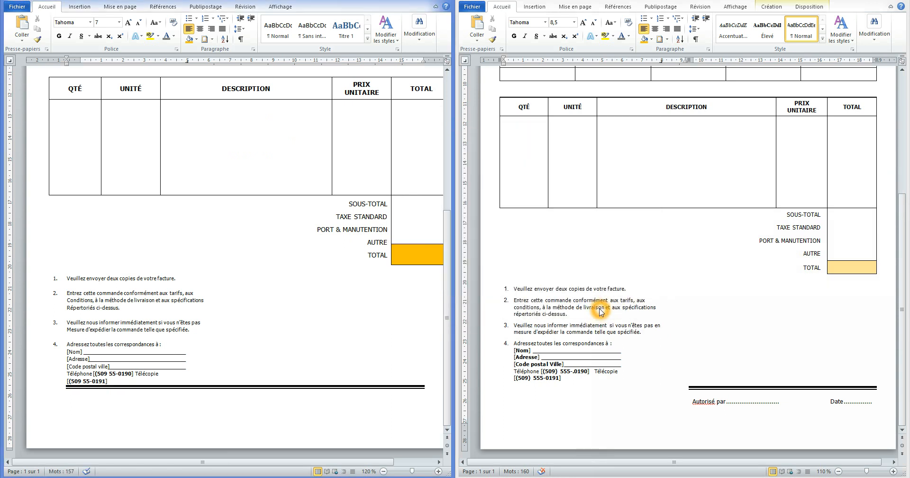
Indent the bordered paragraph to about 7 cm and enter "Autorisé par" beneath the double line
left_click(303, 346)
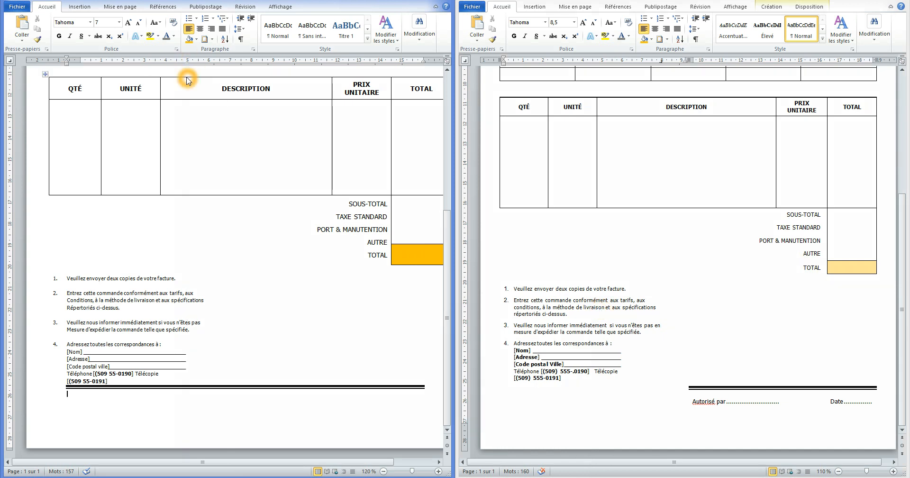
left_click_drag(72, 66, 232, 66)
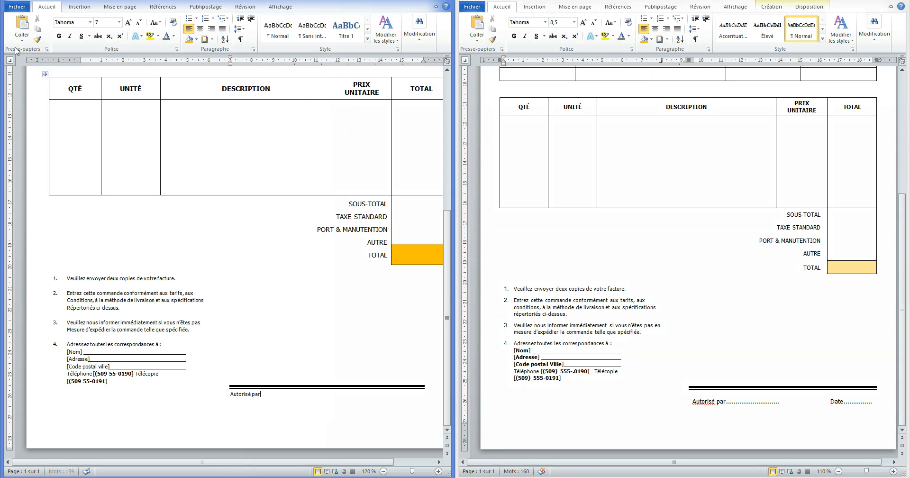
Set a right-aligned tab stop at 11 cm with dotted leader style 2 and insert a tab after "Autorisé par"
left_click(296, 65)
left_click_drag(314, 62, 310, 139)
double_click(316, 61)
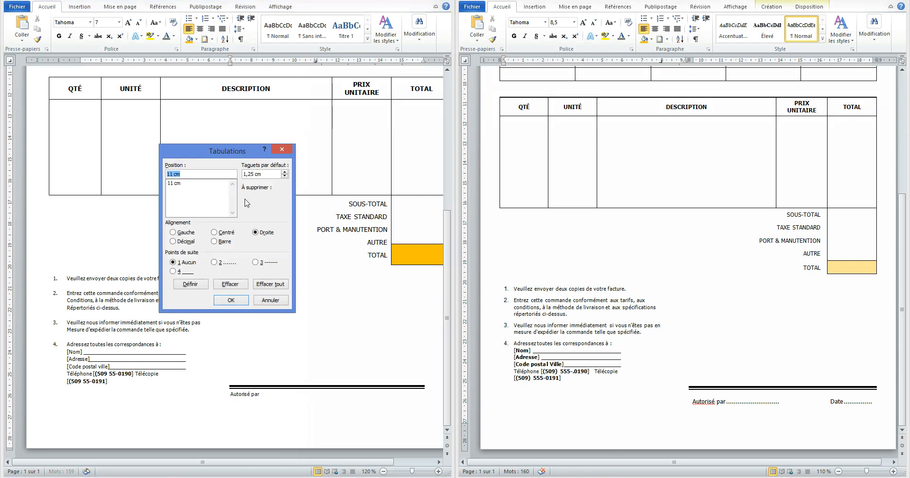
left_click(214, 263)
left_click(194, 284)
left_click(240, 299)
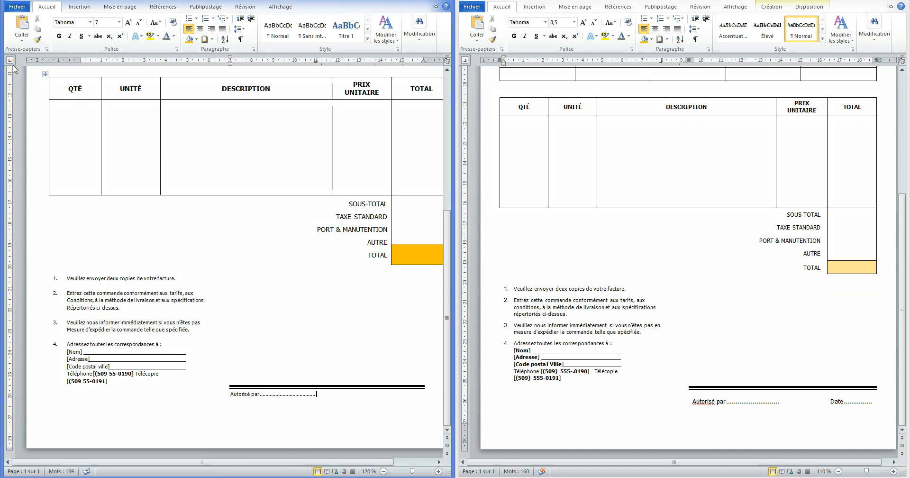
Add a left-aligned tab stop at about 12.5 cm on the signature line and enter "Date" there
left_click(339, 65)
left_click(348, 62)
type("Date")
Add a right-aligned tab stop at about 16 cm with dotted leader style 2 and insert a tab after "Date"
left_click(13, 63)
left_click_drag(415, 65, 424, 65)
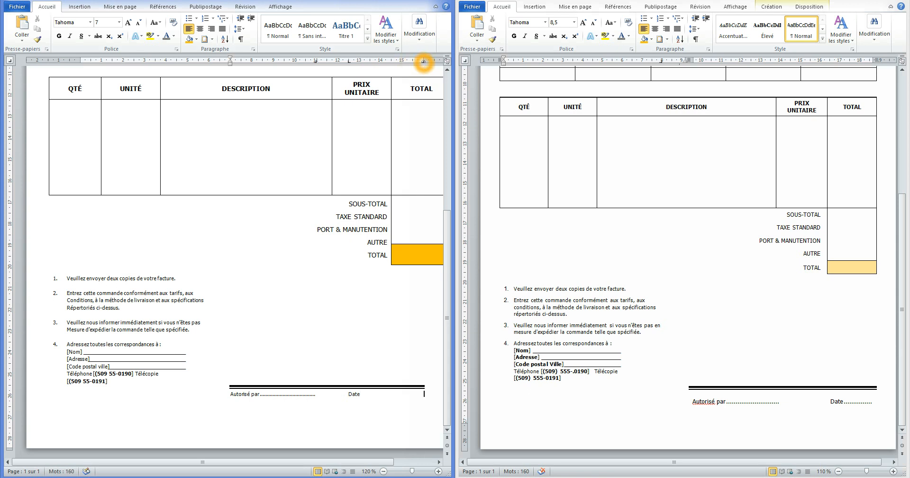
double_click(423, 61)
left_click(214, 262)
left_click(204, 283)
left_click(229, 300)
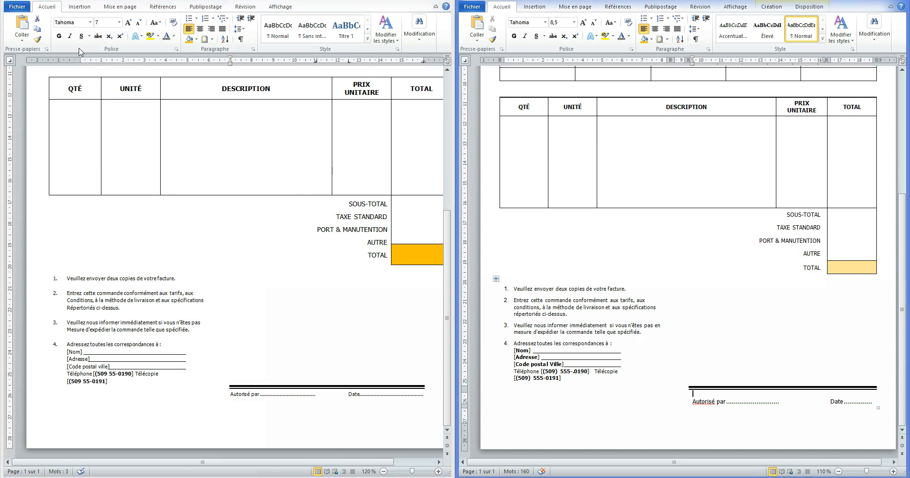
Insert an empty line between the double border and the "Autorisé par" line
left_click(230, 394)
left_click(231, 396)
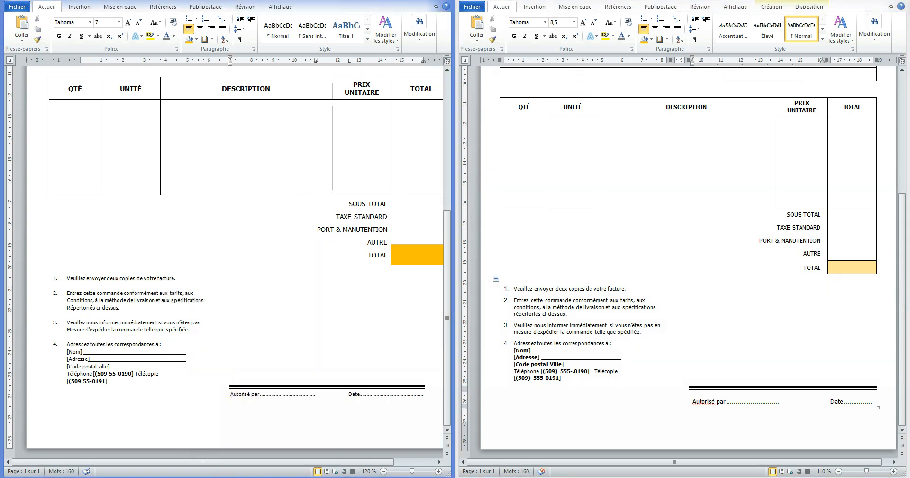
left_click(230, 396)
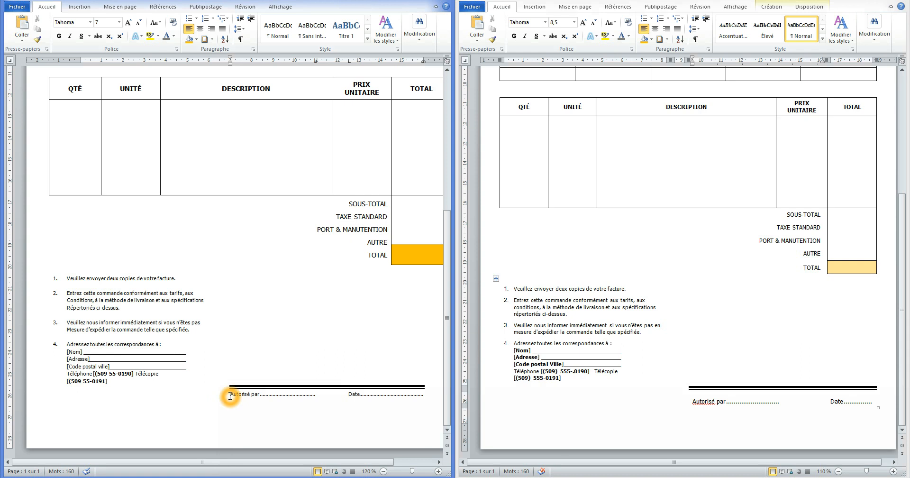
key("Return")
left_click(236, 394)
left_click(259, 396)
left_click(342, 395)
left_click(288, 335)
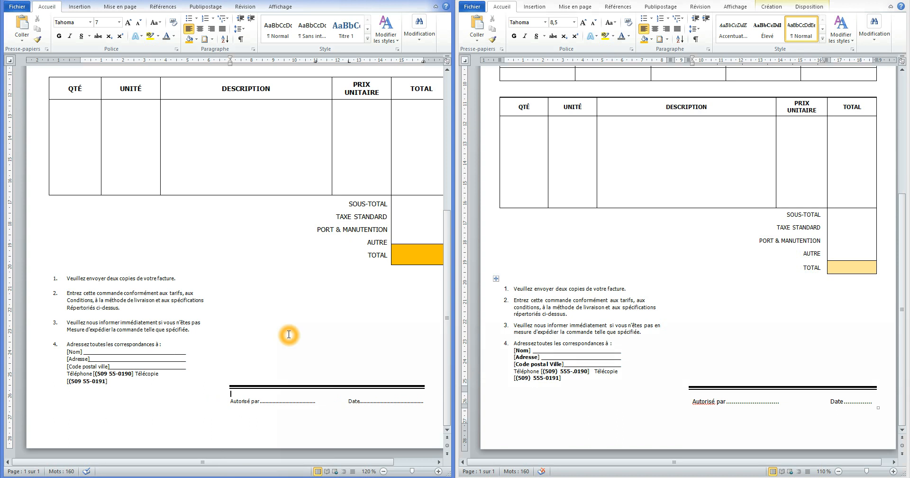
left_click(257, 328)
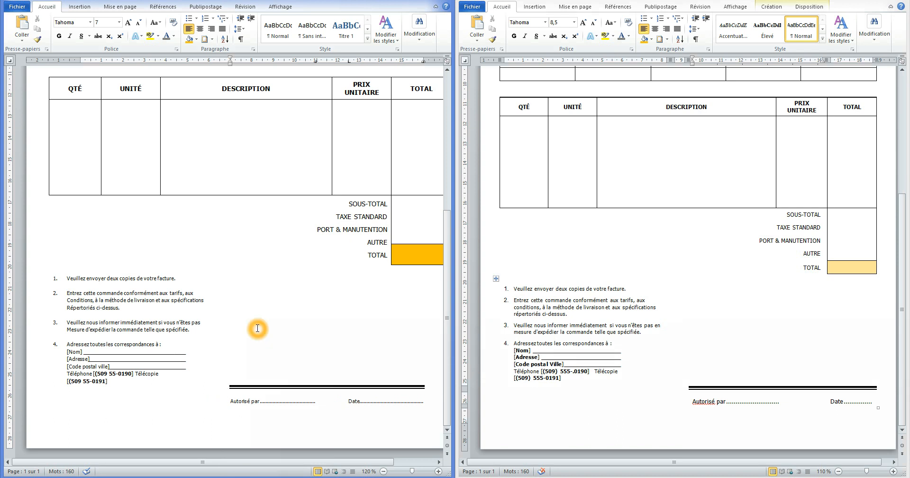
scroll(257, 327, "down", 1)
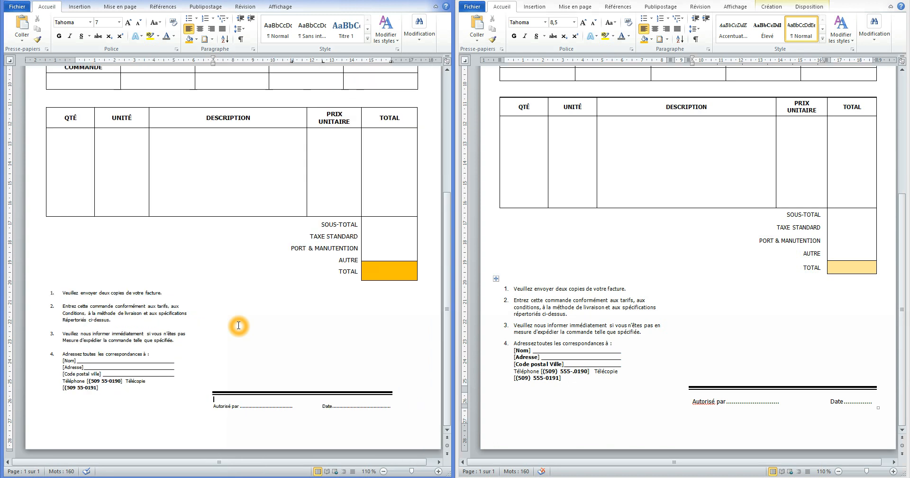
left_click(238, 328)
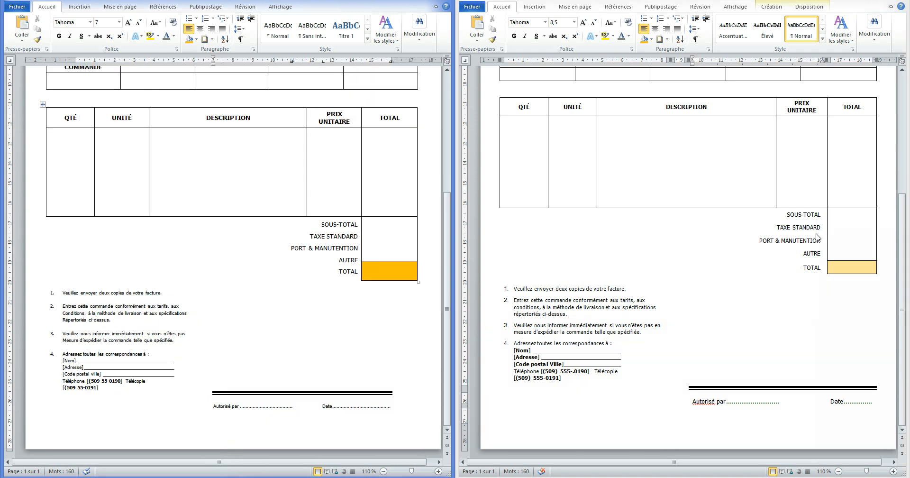
left_click(339, 237)
left_click(111, 310)
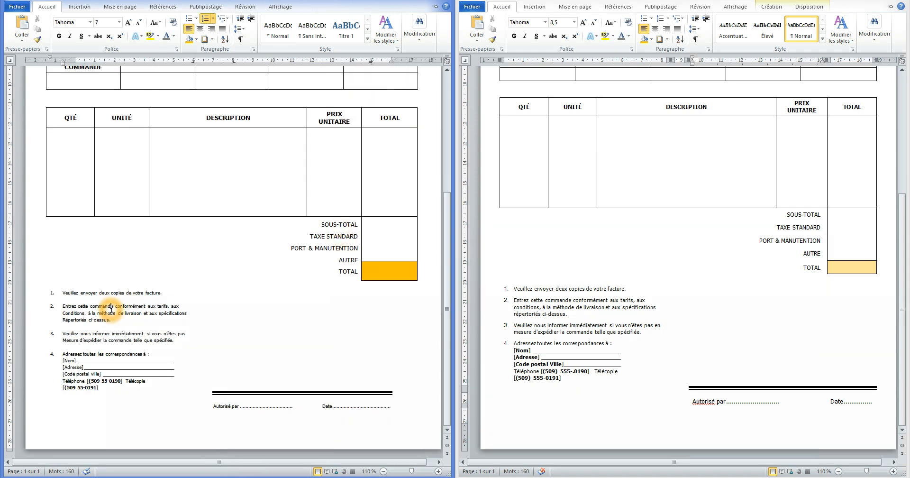
Set the font size of the numbered instructions, contact block and signature line to 7,5
left_click_drag(41, 298, 39, 393)
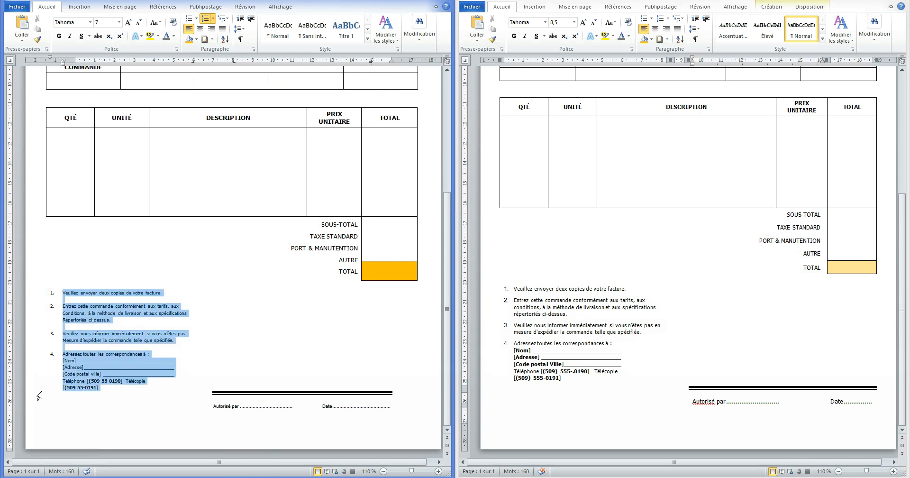
left_click(53, 407, "shift")
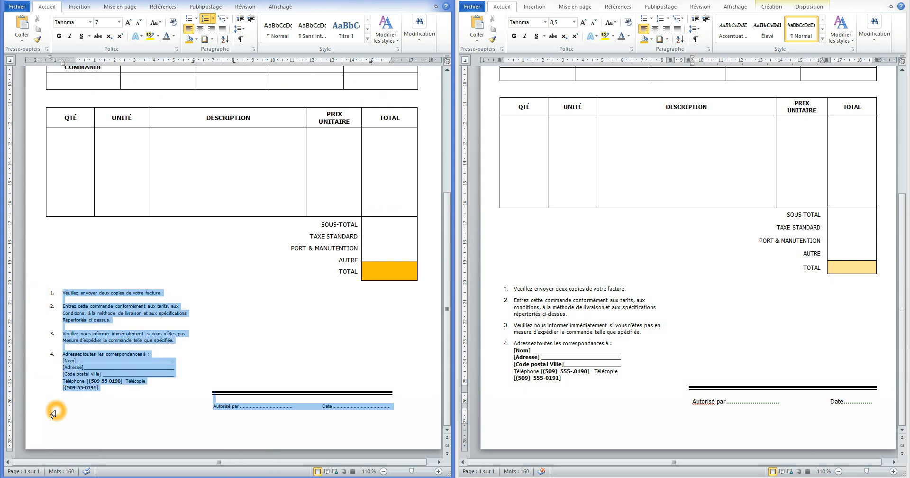
left_click(105, 22)
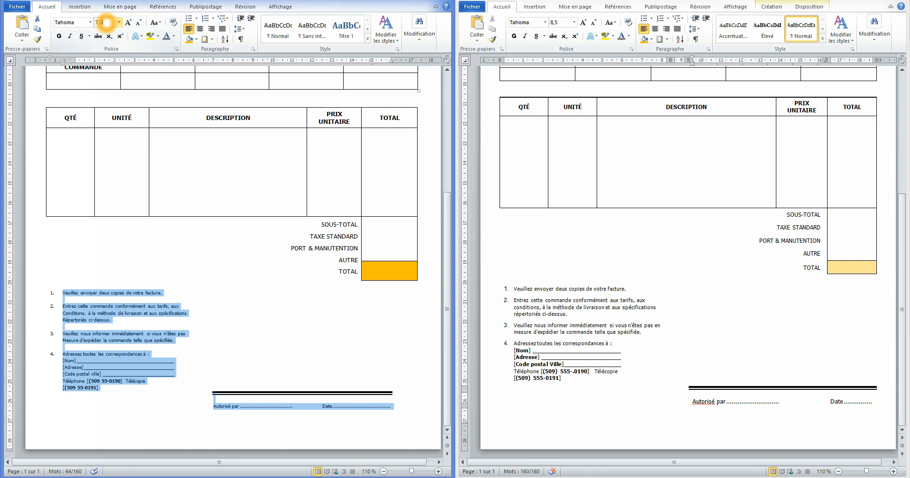
type(",5")
key("Return")
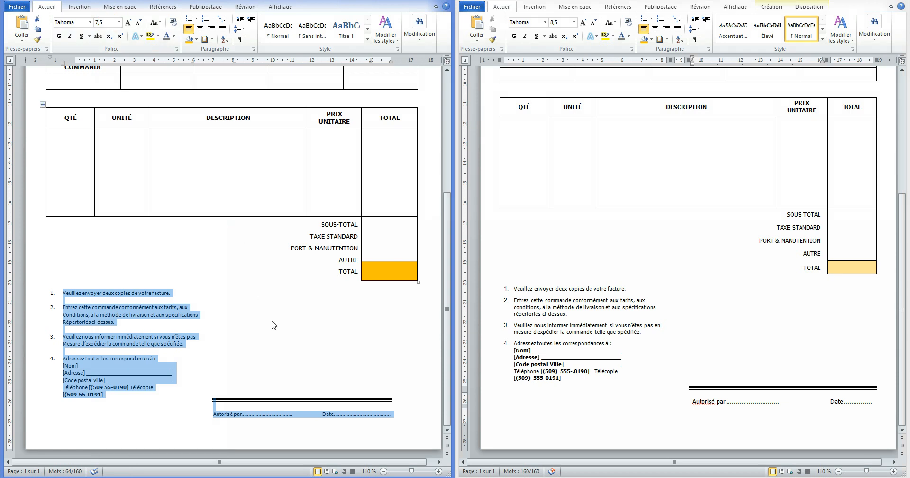
Review the overall layout of the recreated purchase order page from the header down to the signature line
scroll(267, 324, "up", 3)
scroll(267, 323, "up", 4)
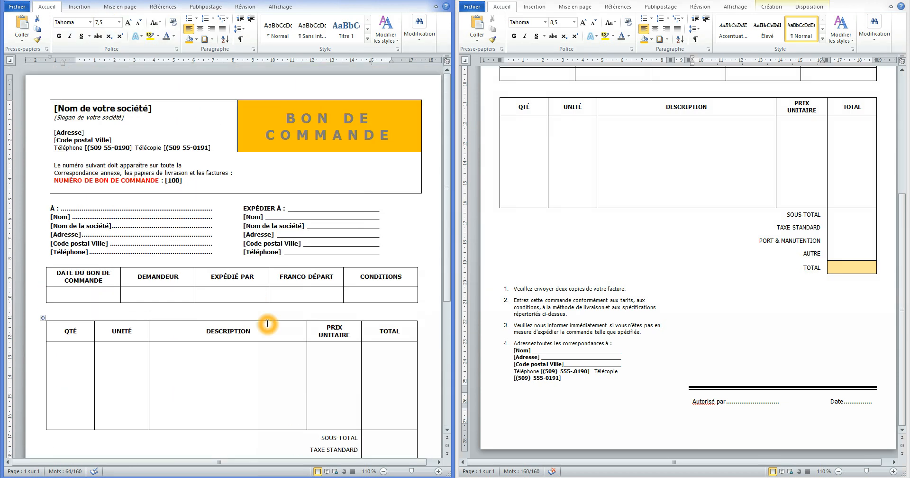
scroll(267, 324, "down", 2, "ctrl")
scroll(267, 325, "down", 1, "ctrl")
scroll(332, 325, "down", 2)
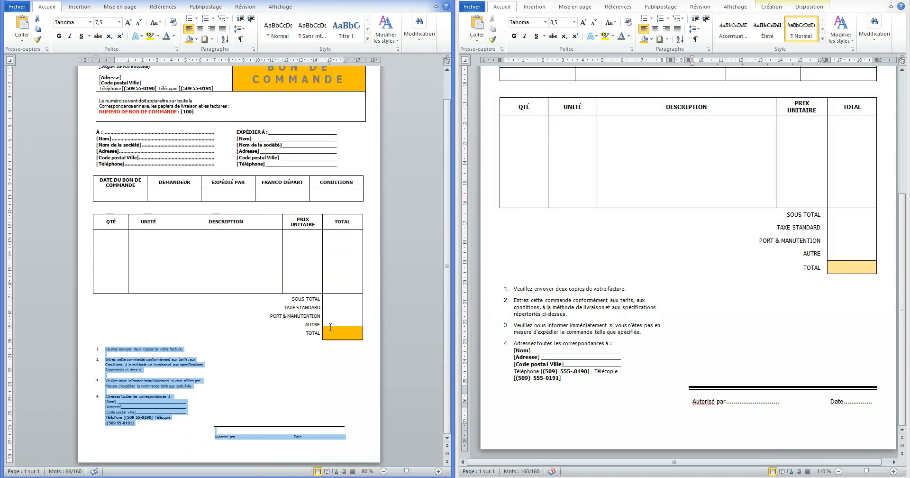
left_click(329, 305)
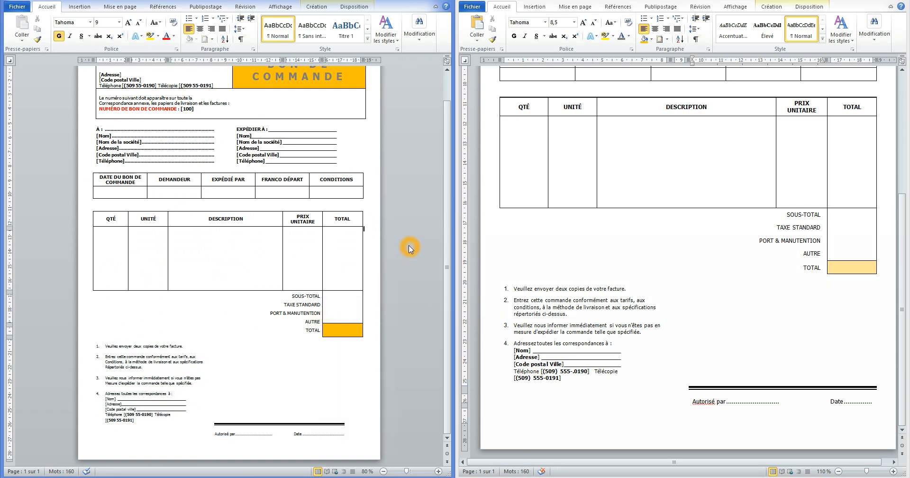
scroll(305, 268, "up", 2)
left_click(302, 269)
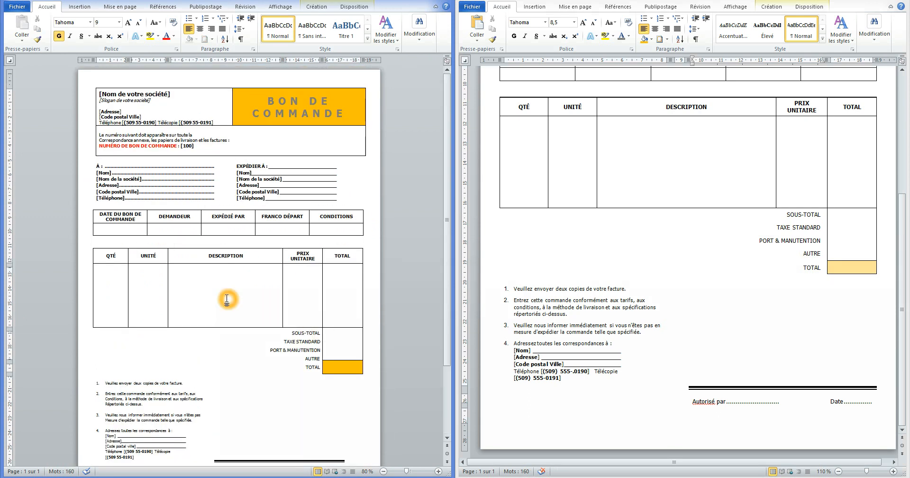
scroll(227, 299, "up", 2, "ctrl")
scroll(616, 273, "up", 8)
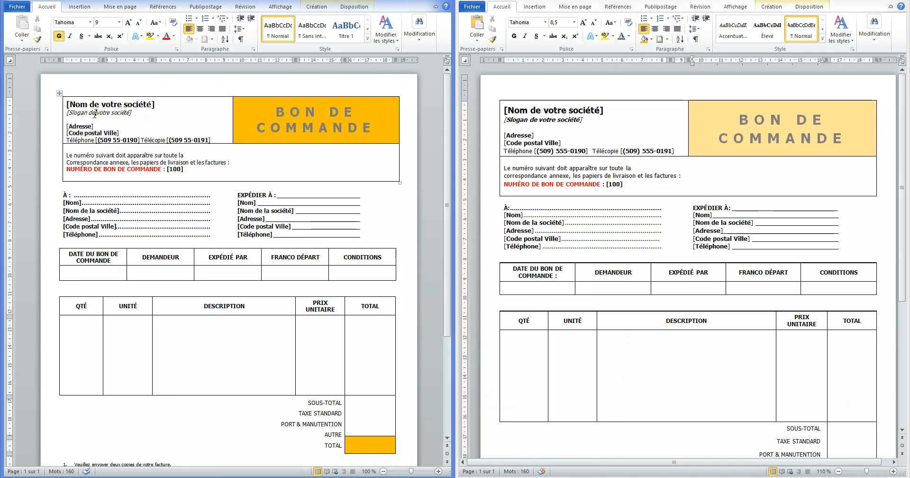
Compare the company slogan's formatting, the address blocks and the table borders with the reference document
triple_click(530, 122)
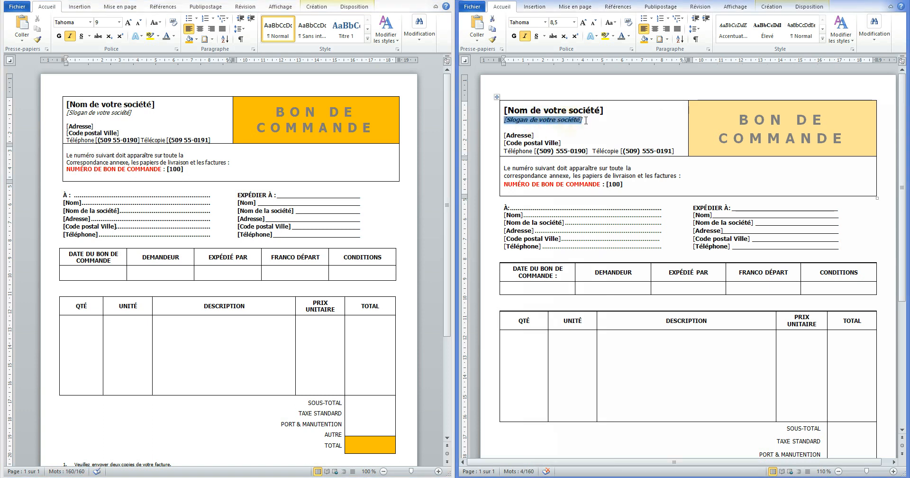
left_click(553, 120)
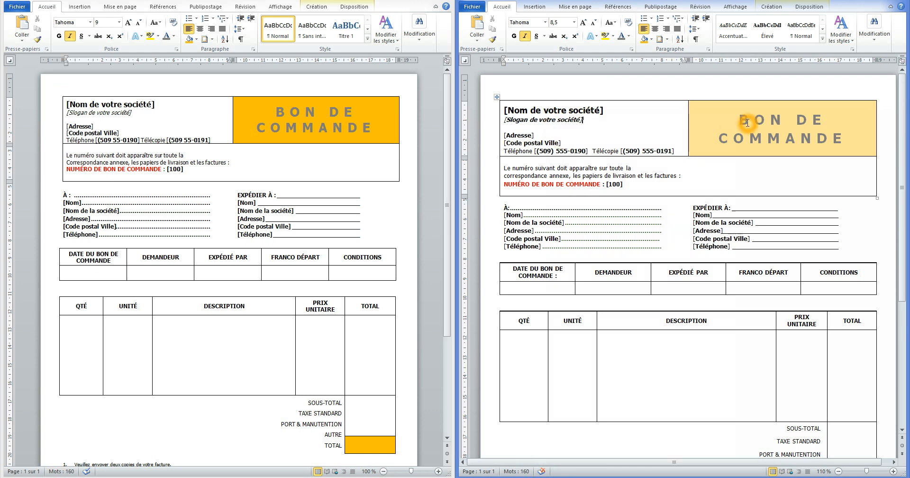
left_click(194, 177)
scroll(196, 190, "down", 3)
left_click(194, 197)
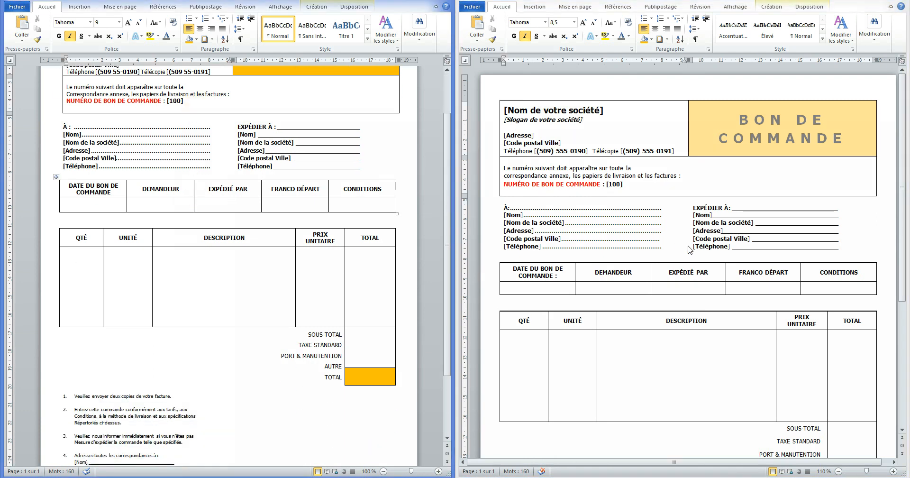
left_click(267, 212)
scroll(267, 212, "down", 2)
left_click(598, 256)
scroll(597, 256, "down", 3)
left_click(565, 205)
left_click(529, 193)
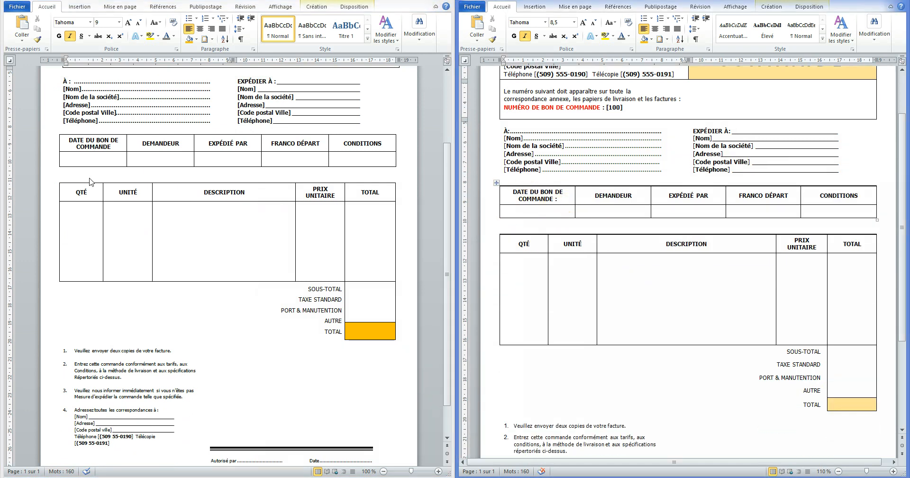
Draw a solid 2 ¼ pt top border across the order details table and the items table
left_click(229, 143)
left_click(284, 143)
left_click(222, 140)
left_click(355, 7)
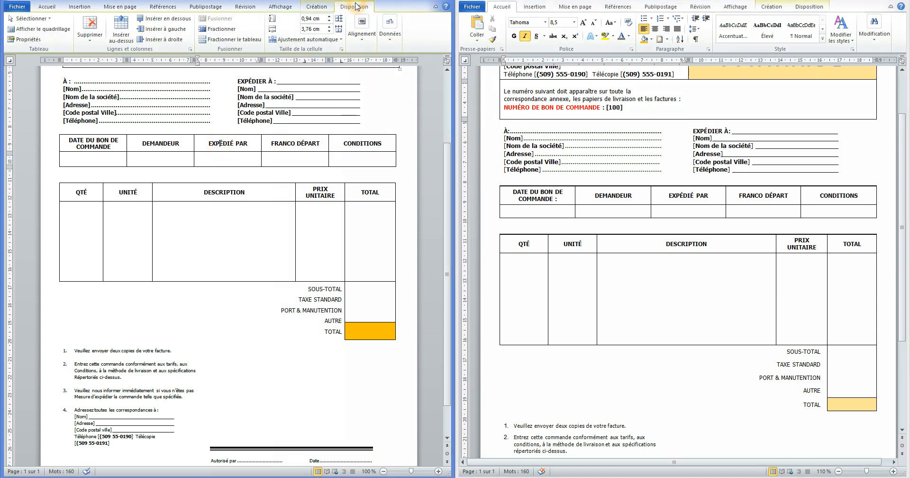
left_click(316, 6)
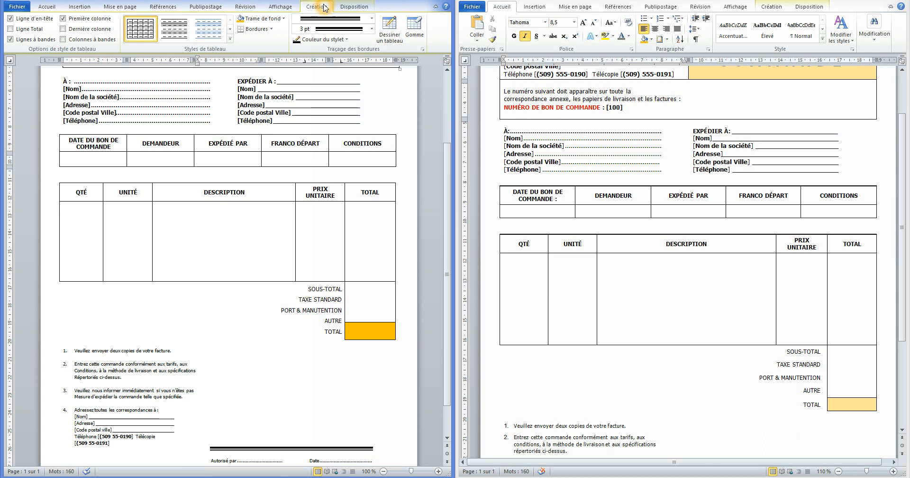
left_click(373, 19)
left_click(347, 41)
left_click(372, 30)
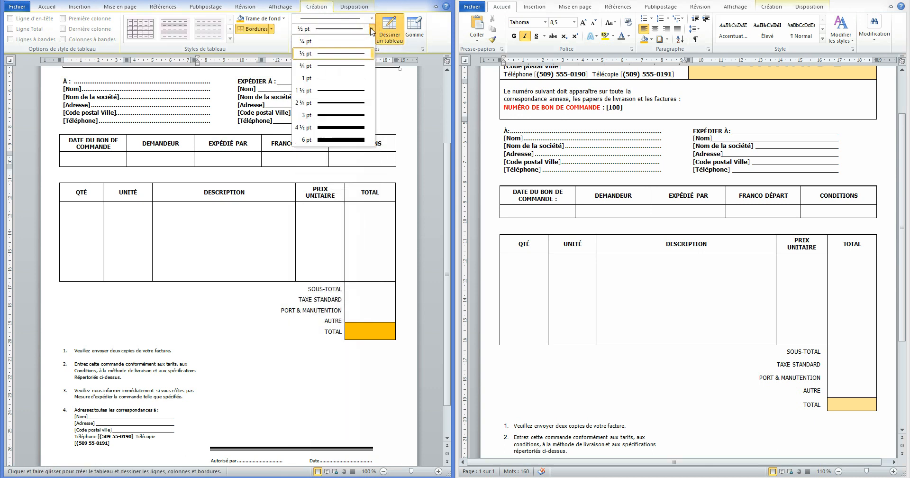
left_click(346, 102)
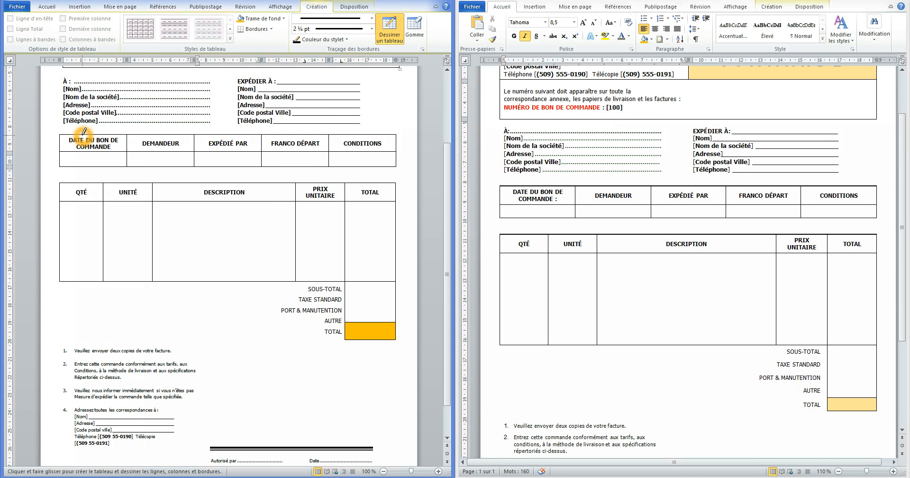
left_click_drag(85, 132, 372, 130)
left_click_drag(80, 181, 365, 183)
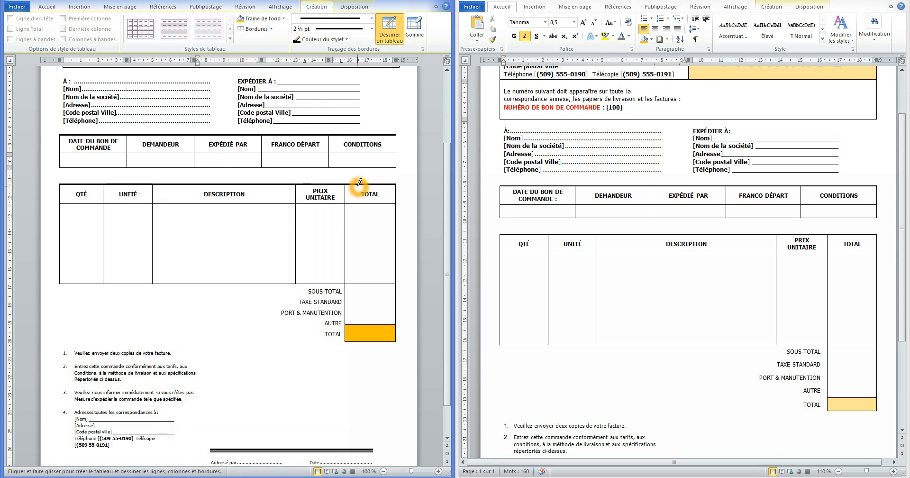
left_click(357, 186)
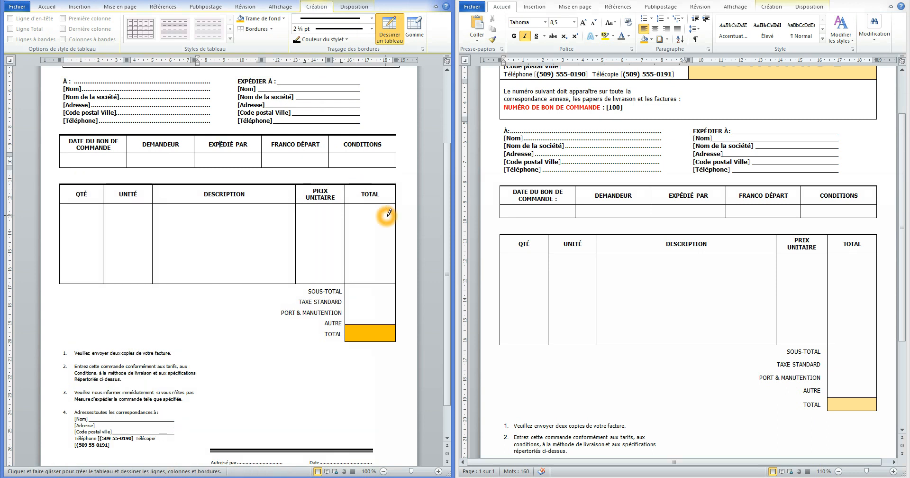
left_click(396, 34)
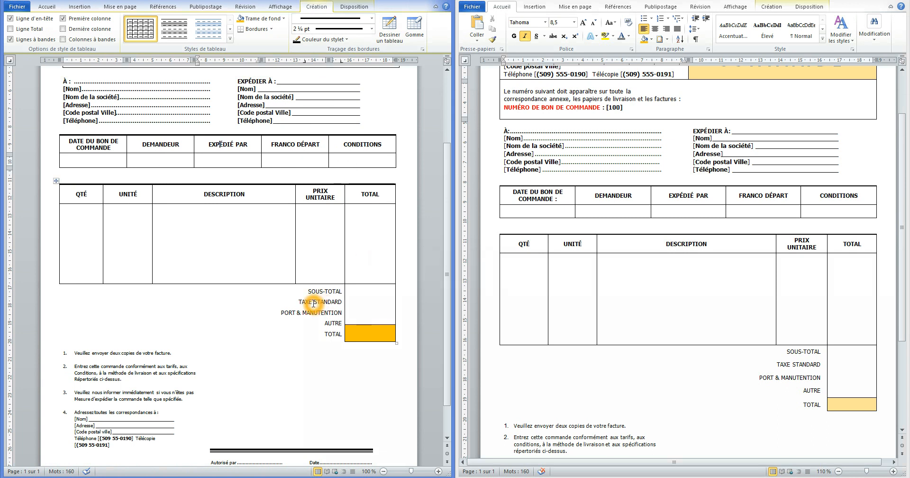
Make the [Nom], [Adresse] and [Code postal ville] labels under instruction 4 bold
scroll(313, 303, "down", 1)
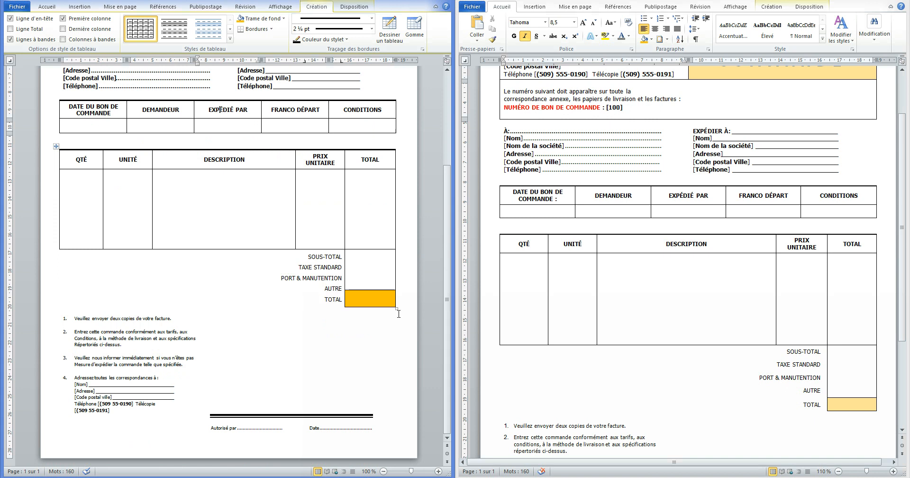
scroll(603, 291, "down", 3)
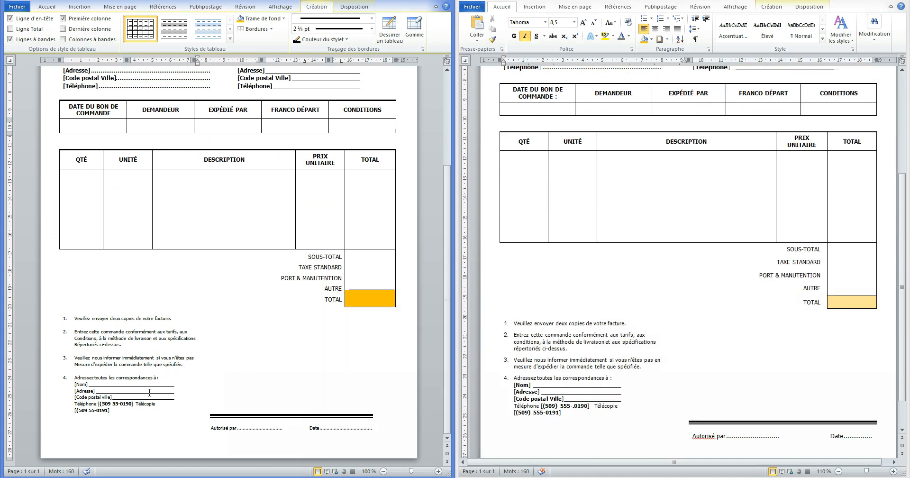
left_click(75, 384)
left_click_drag(75, 384, 116, 397)
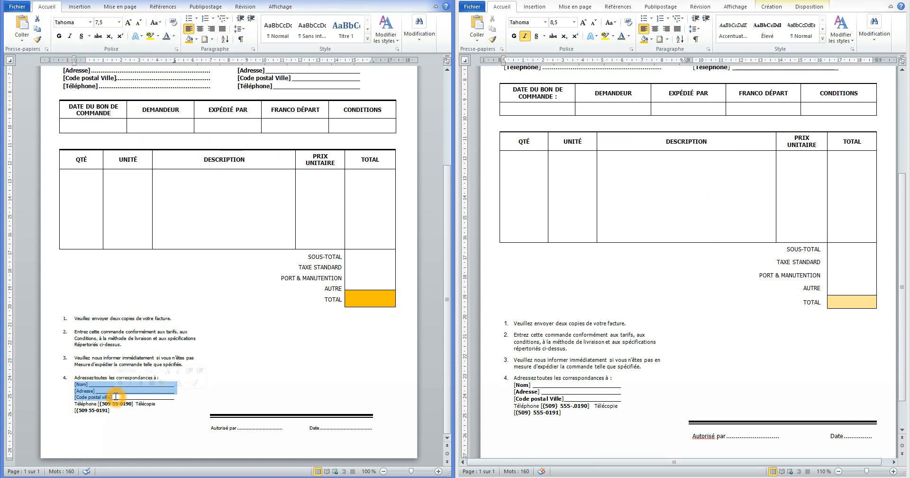
left_click(121, 383)
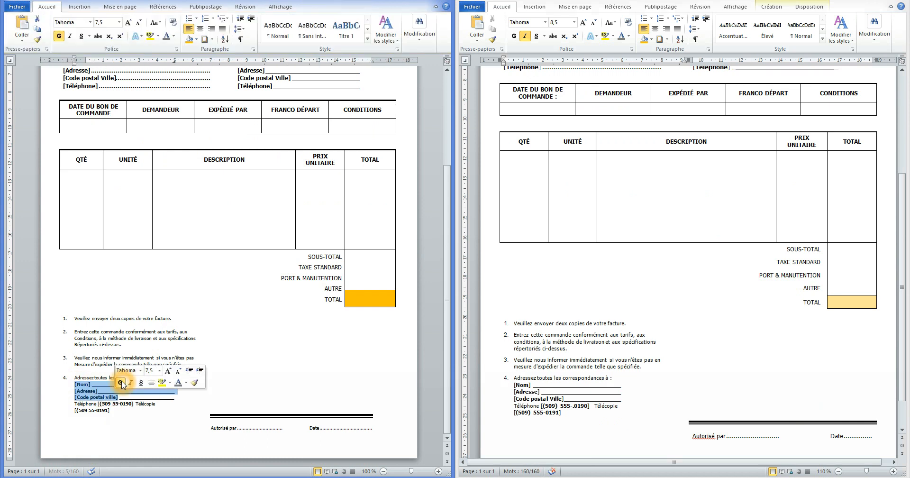
left_click(259, 360)
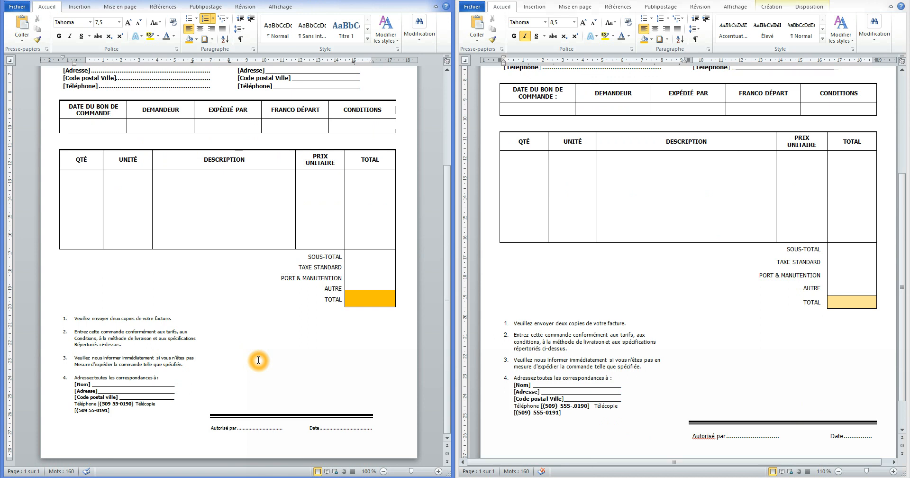